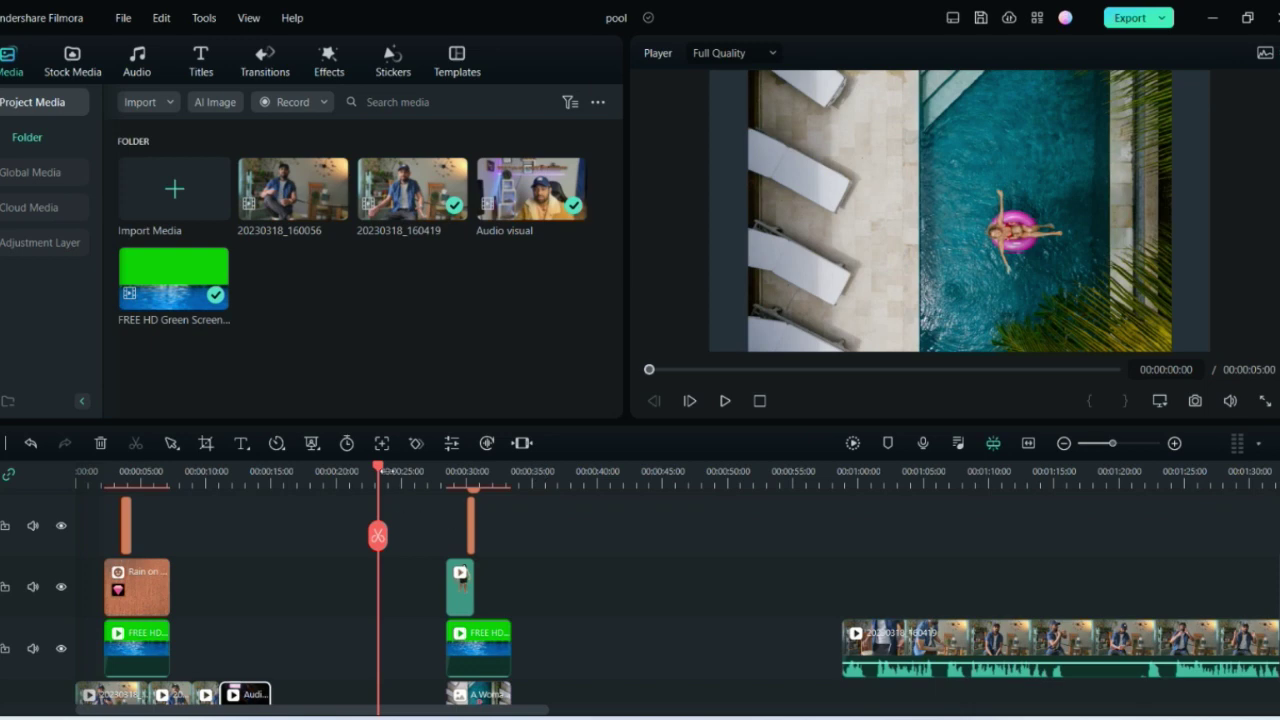
- Scrub to about 23 seconds and preview the FREE HD Green Screen clip from Project Media
mouse_move(378, 470)
left_mouse_down()
mouse_move(437, 495)
mouse_move(382, 495)
left_mouse_up()
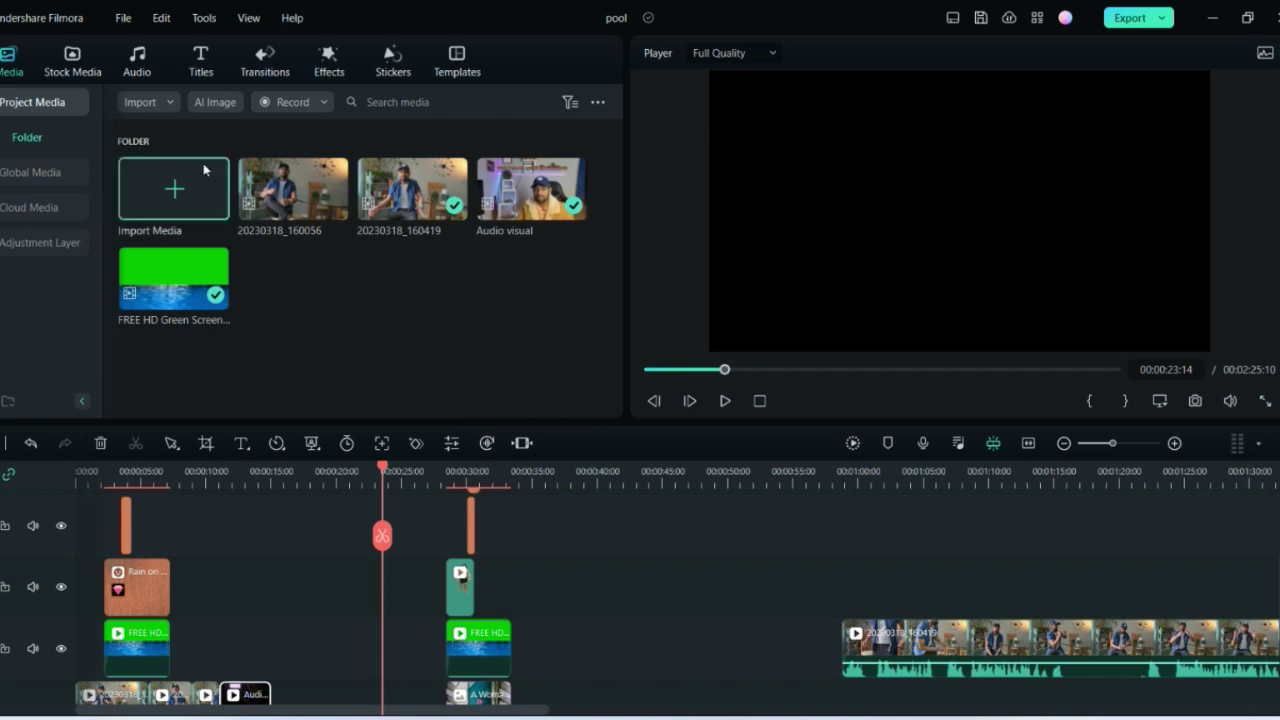
left_click(72, 58)
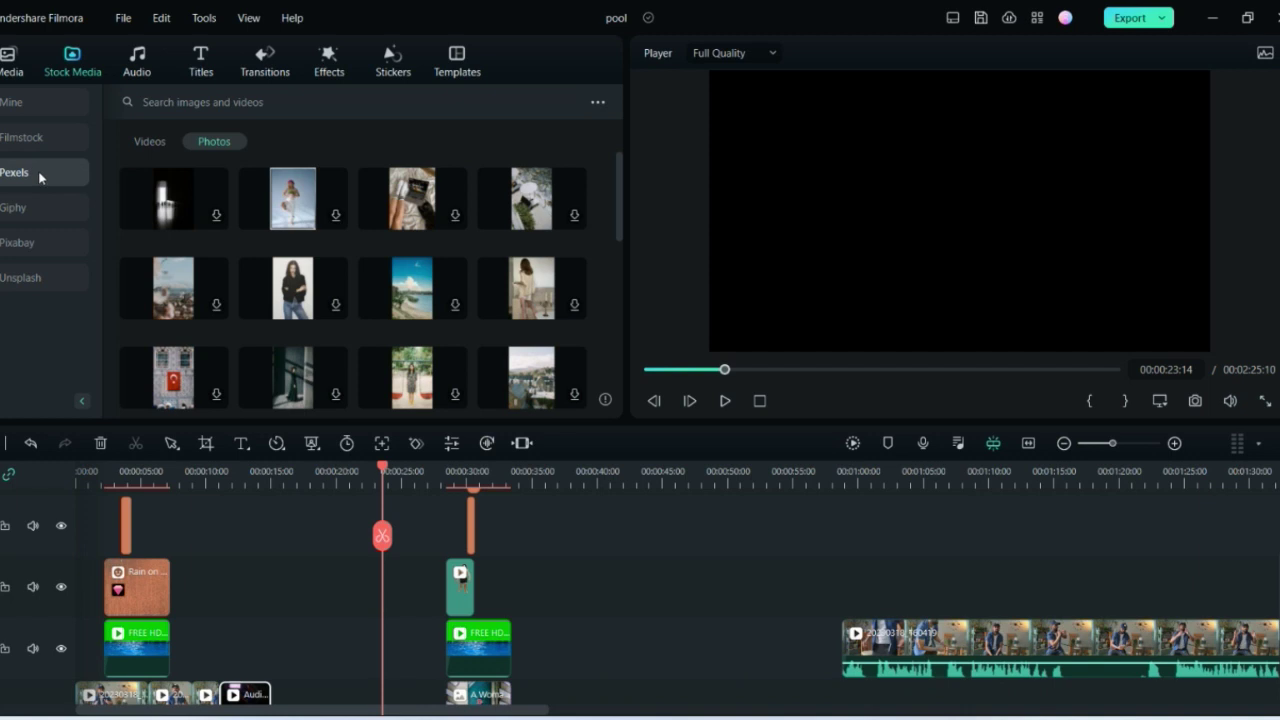
left_click(184, 97)
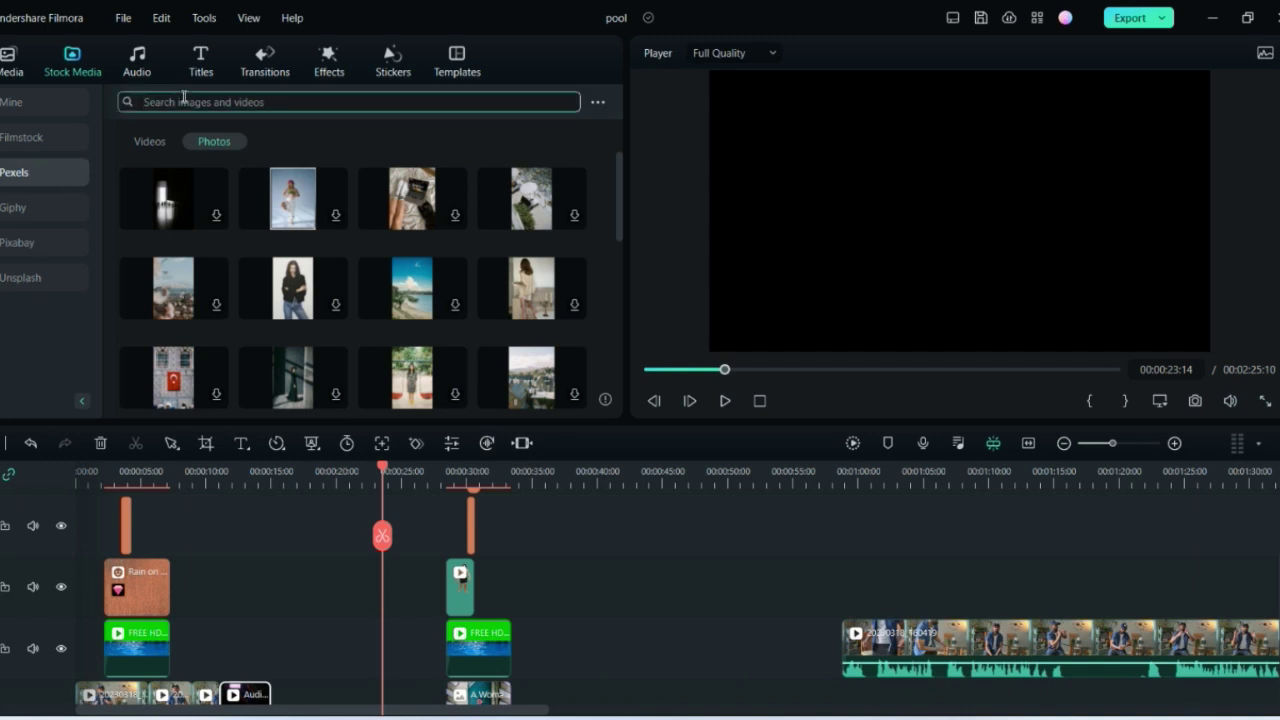
left_click(12, 58)
left_click(181, 284)
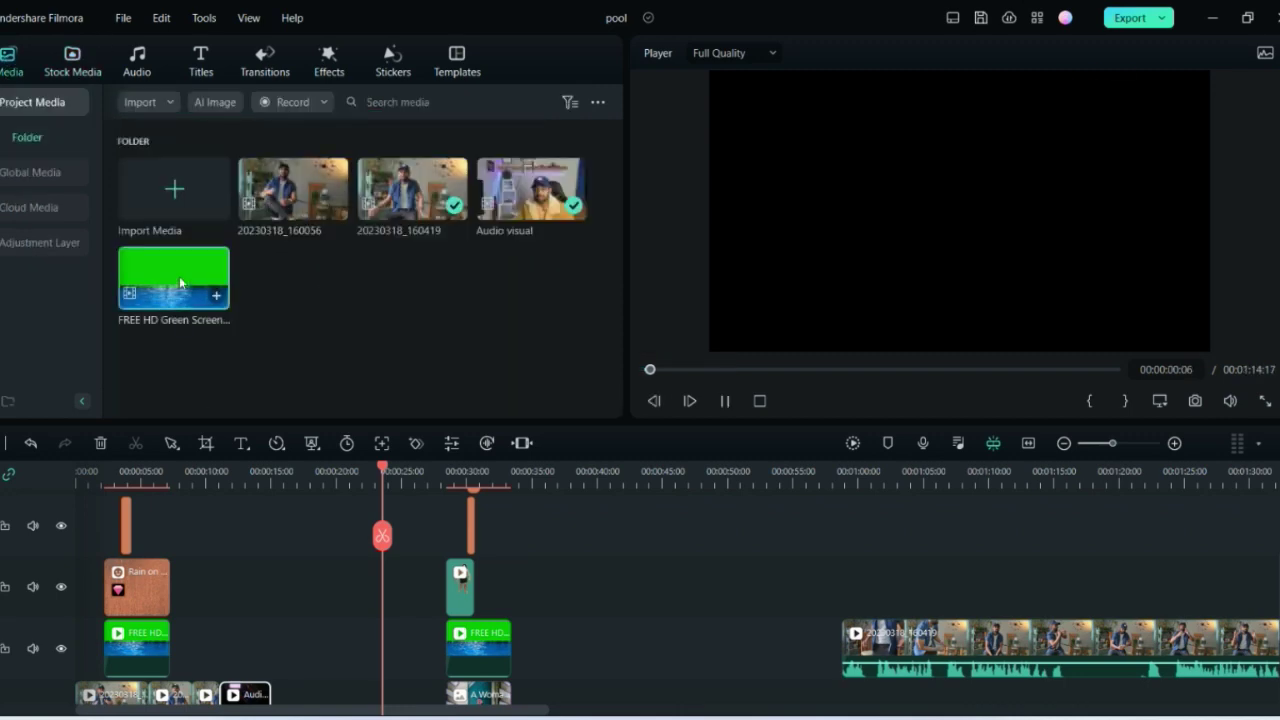
- Jump ahead and pause the water clip preview, then bring up Pexels stock media
left_click(677, 369)
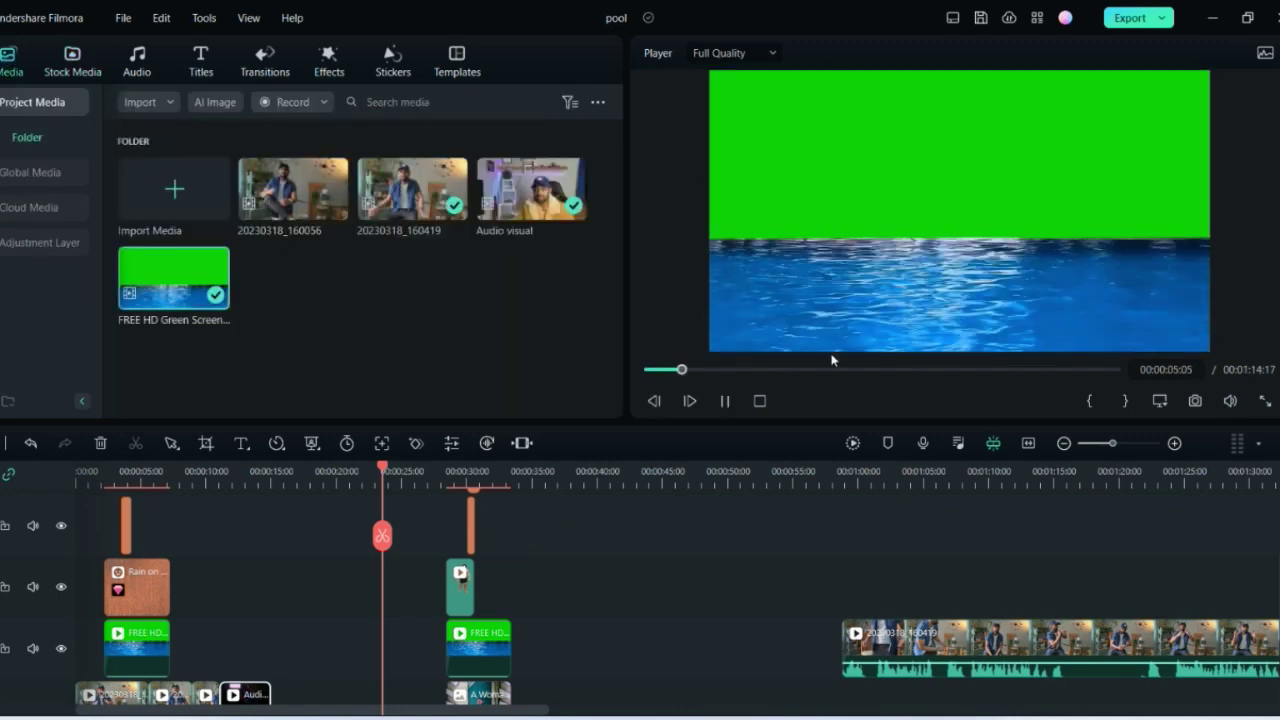
left_click(725, 401)
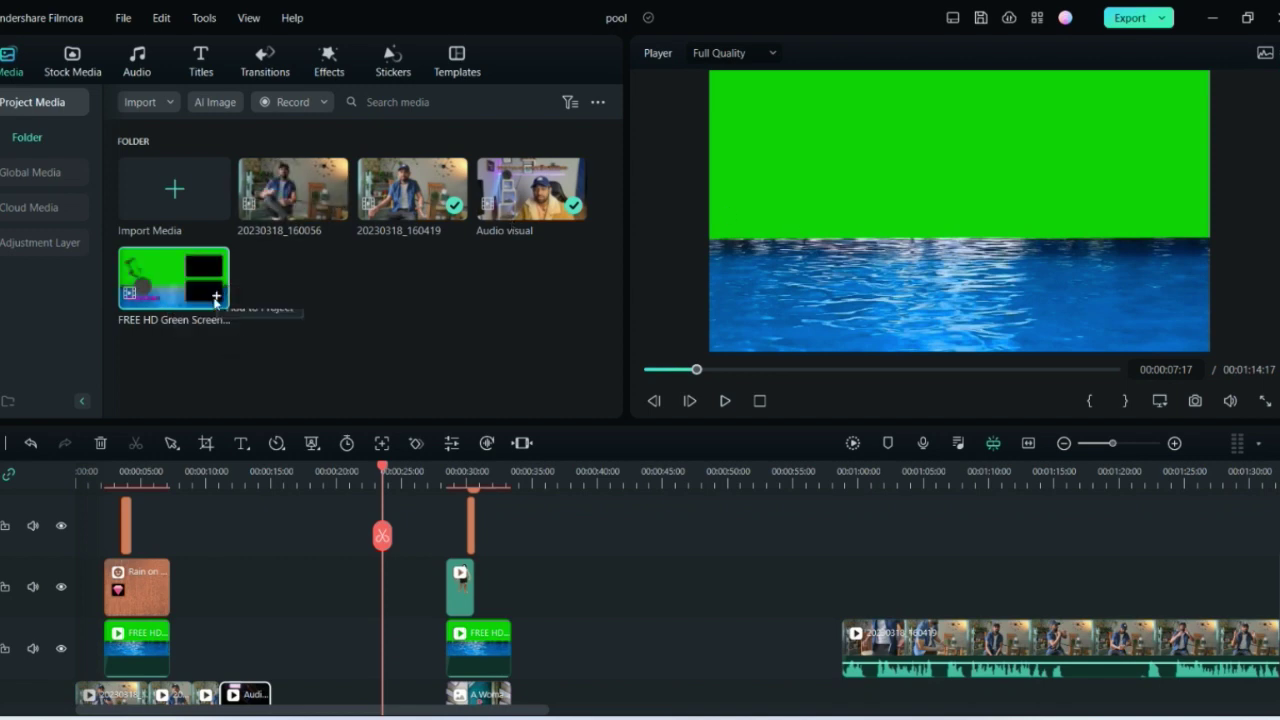
left_click(72, 62)
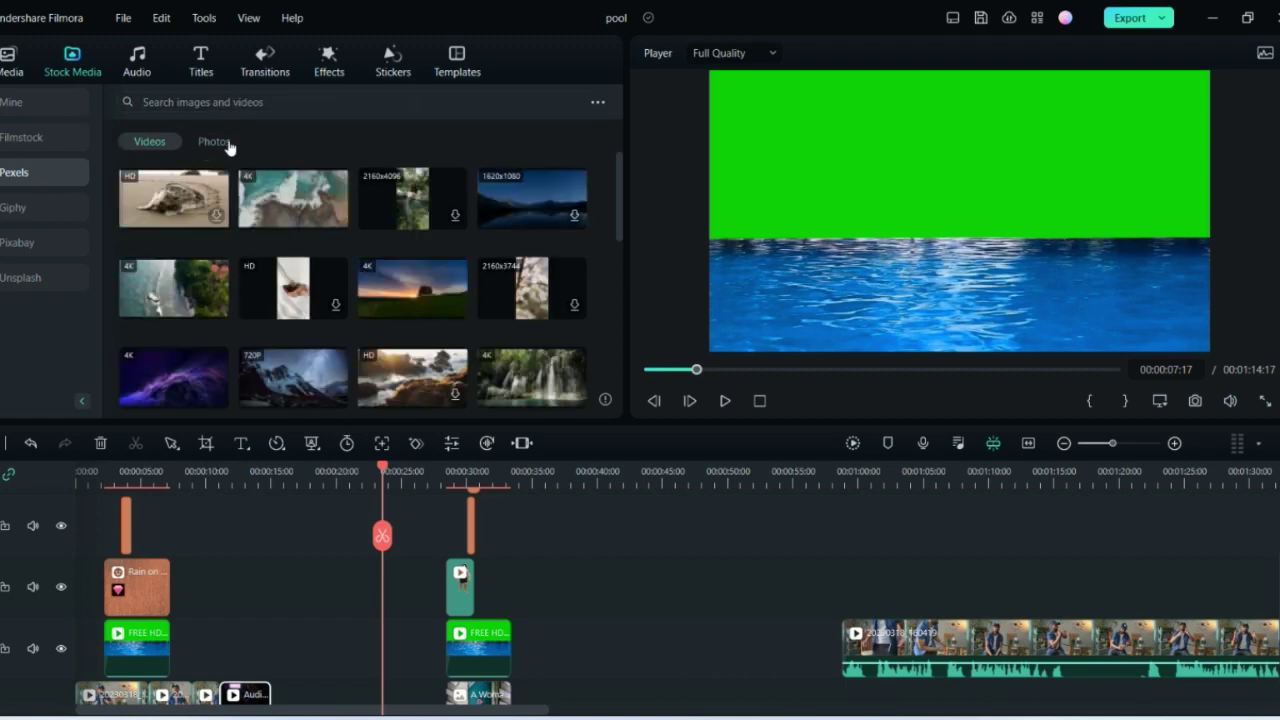
- Search Pexels for 'pool' and preview the overhead pool-deck photo with lounge chairs
left_click(242, 102)
type("pool")
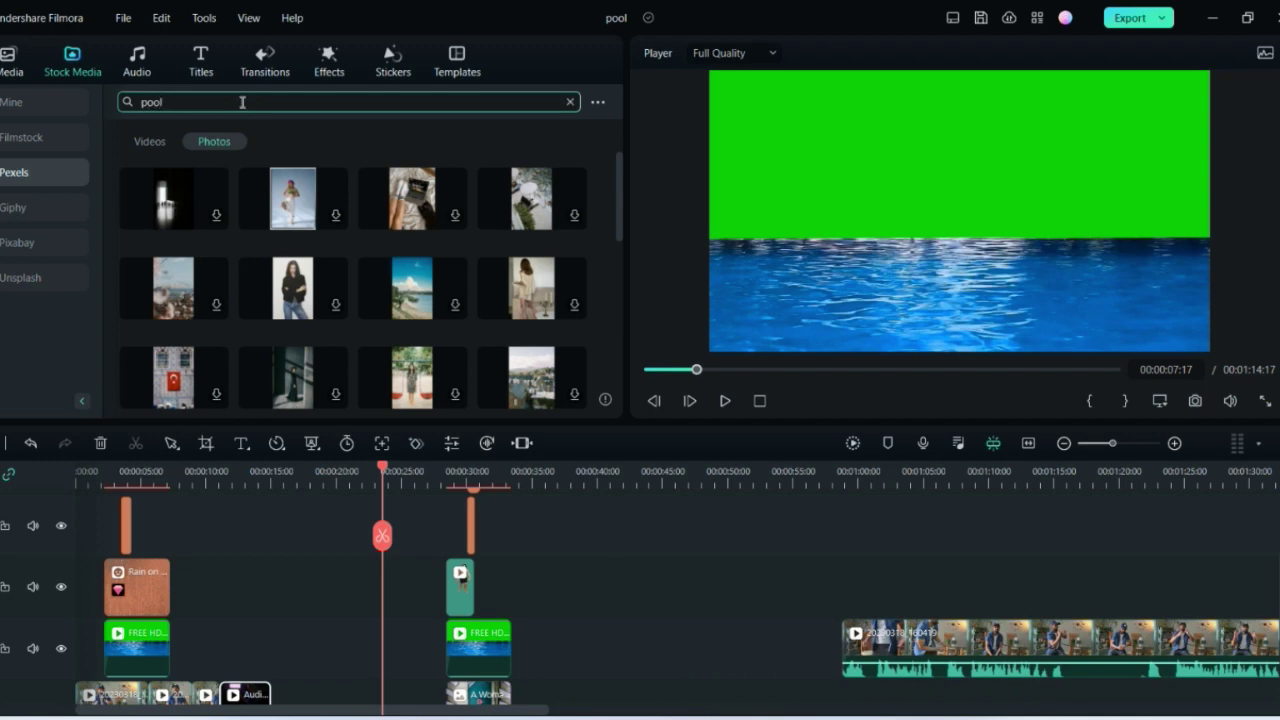
key("Return")
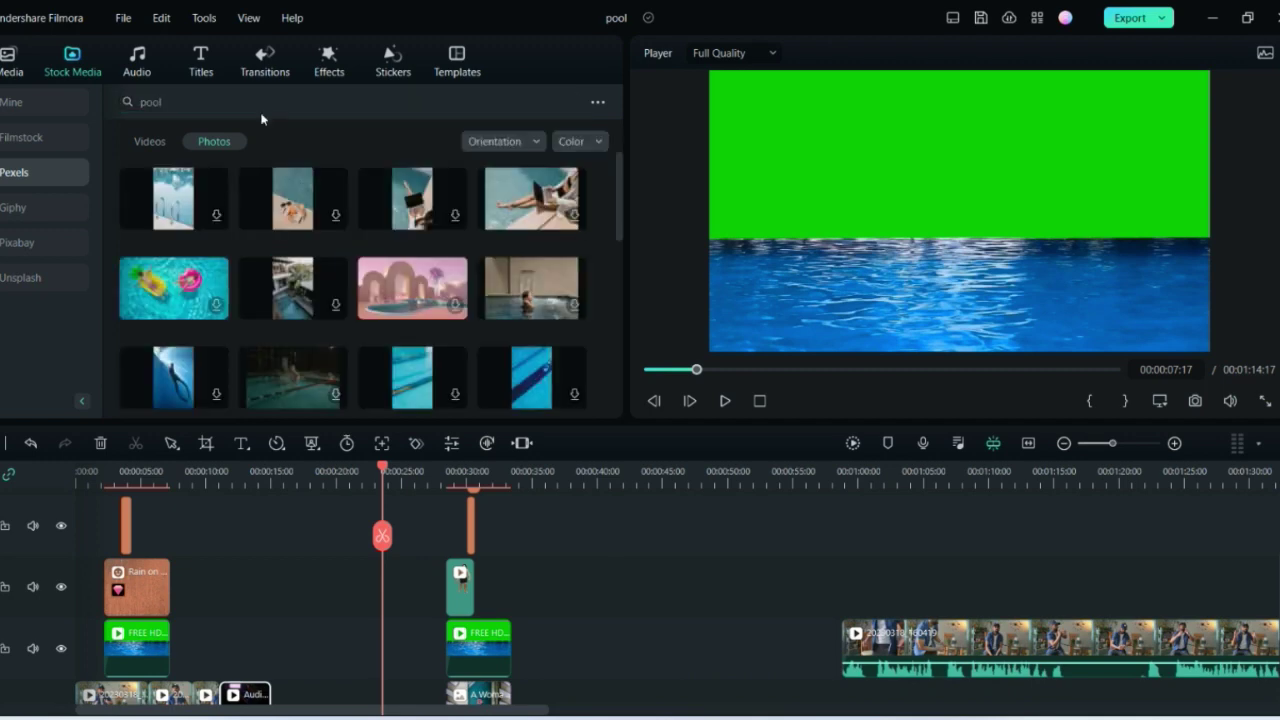
scroll(362, 303, "down", 3)
scroll(362, 303, "down", 3)
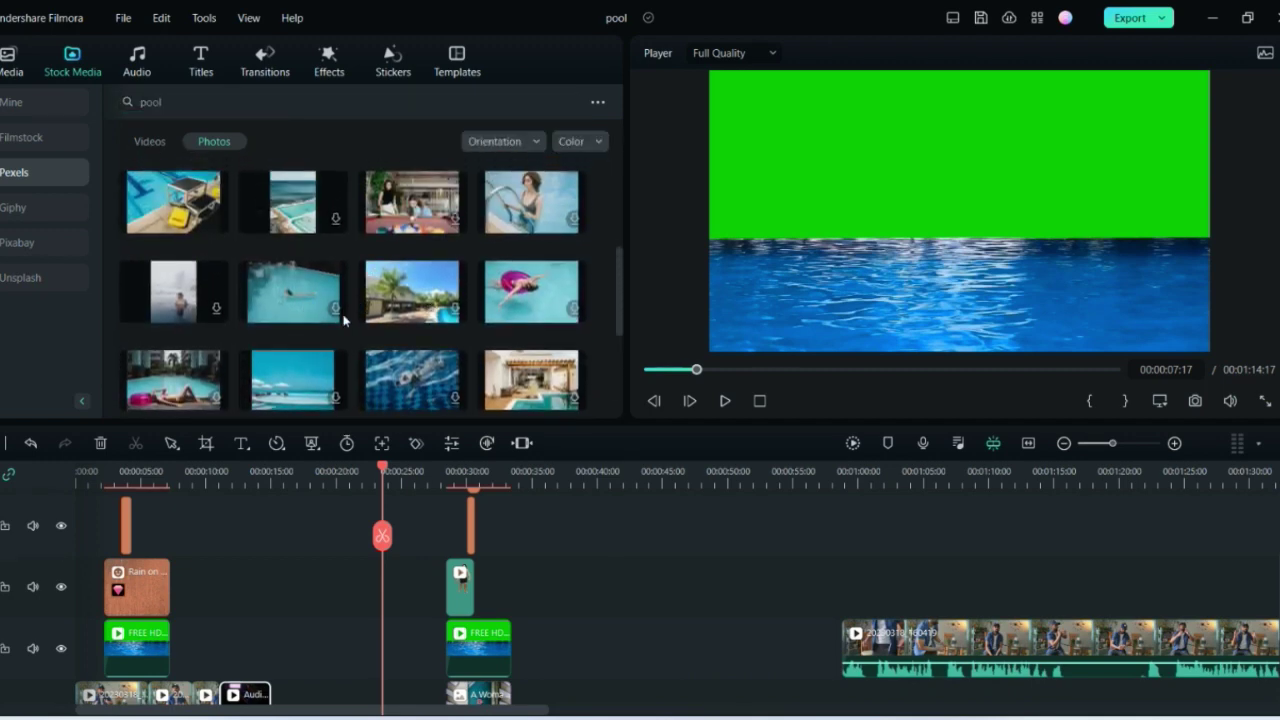
left_click(285, 350)
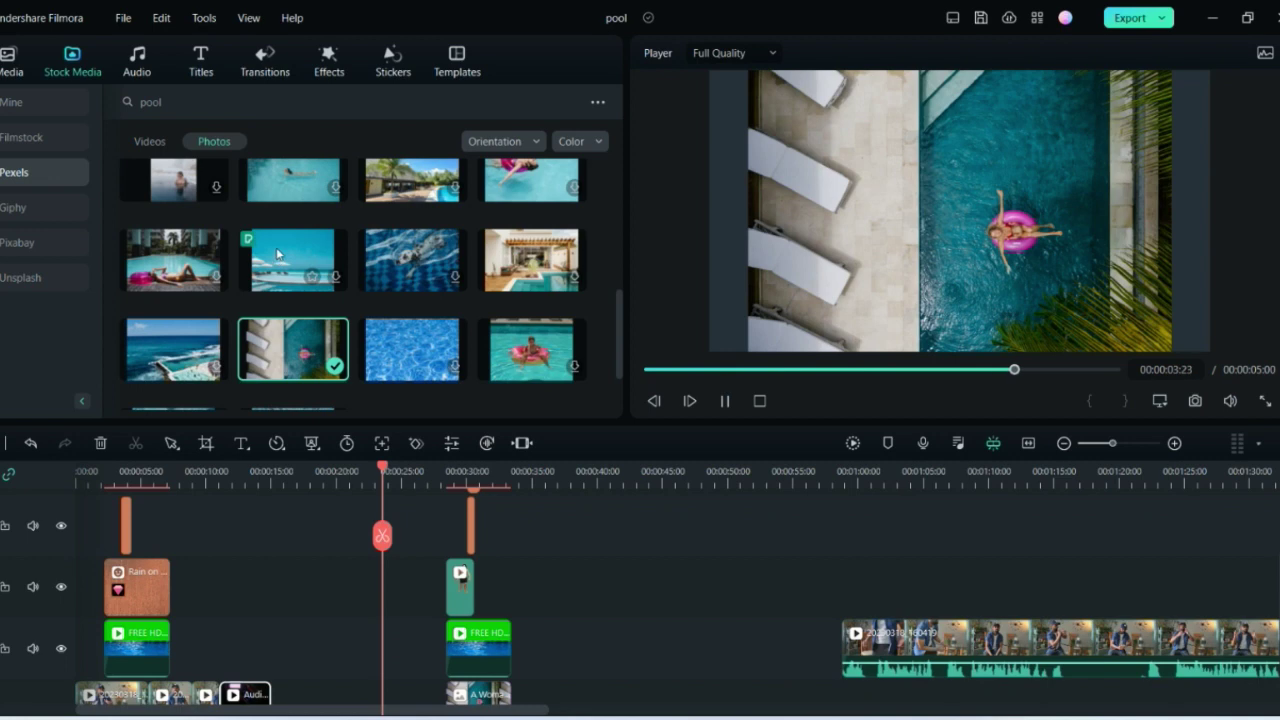
- Scrub the timeline to about 28 seconds through the jumping man's frames
scroll(354, 370, "down", 2)
left_click_drag(388, 481, 447, 517)
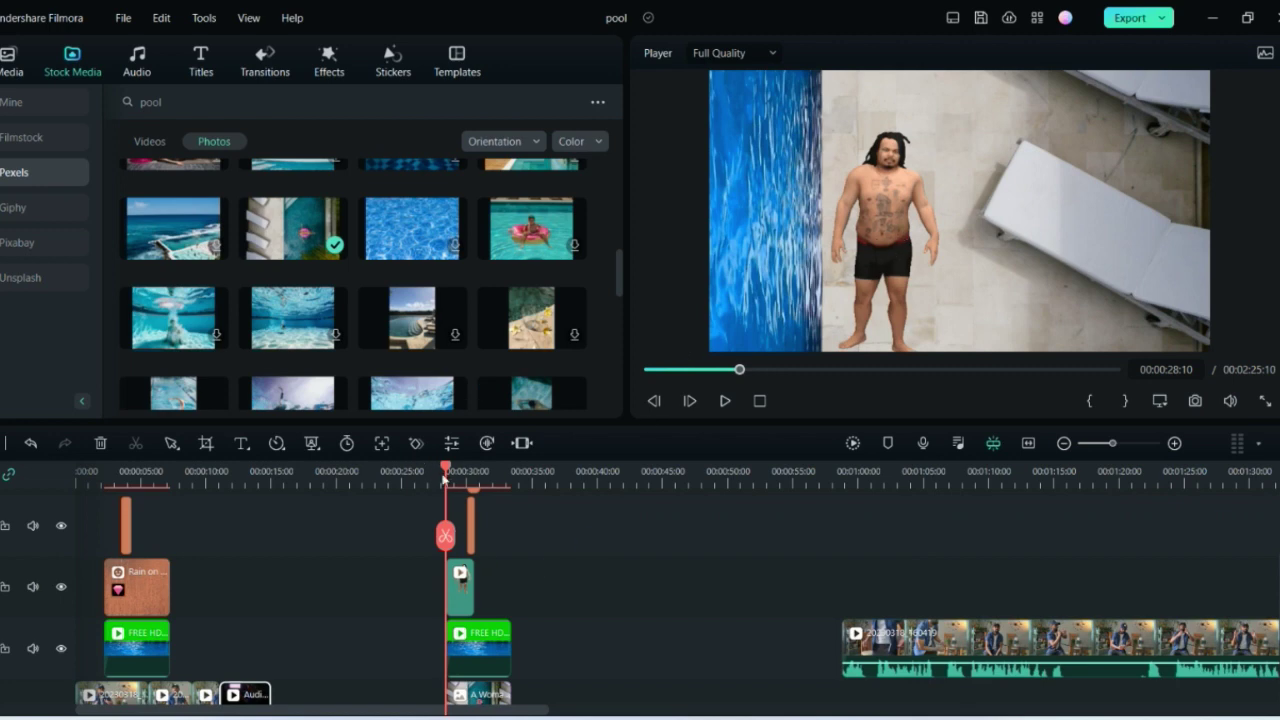
left_click_drag(448, 469, 485, 485)
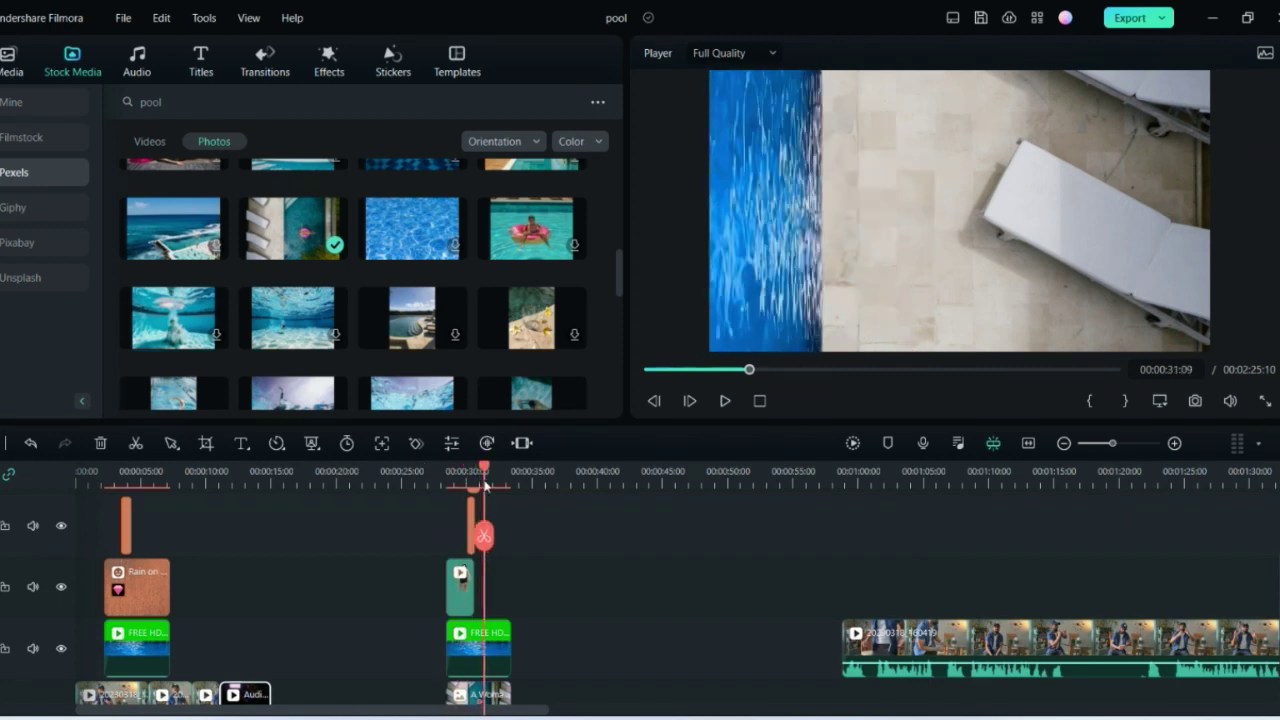
- Place the FREE HD Green Screen water clip on the upper track after 35 seconds
left_click(479, 640)
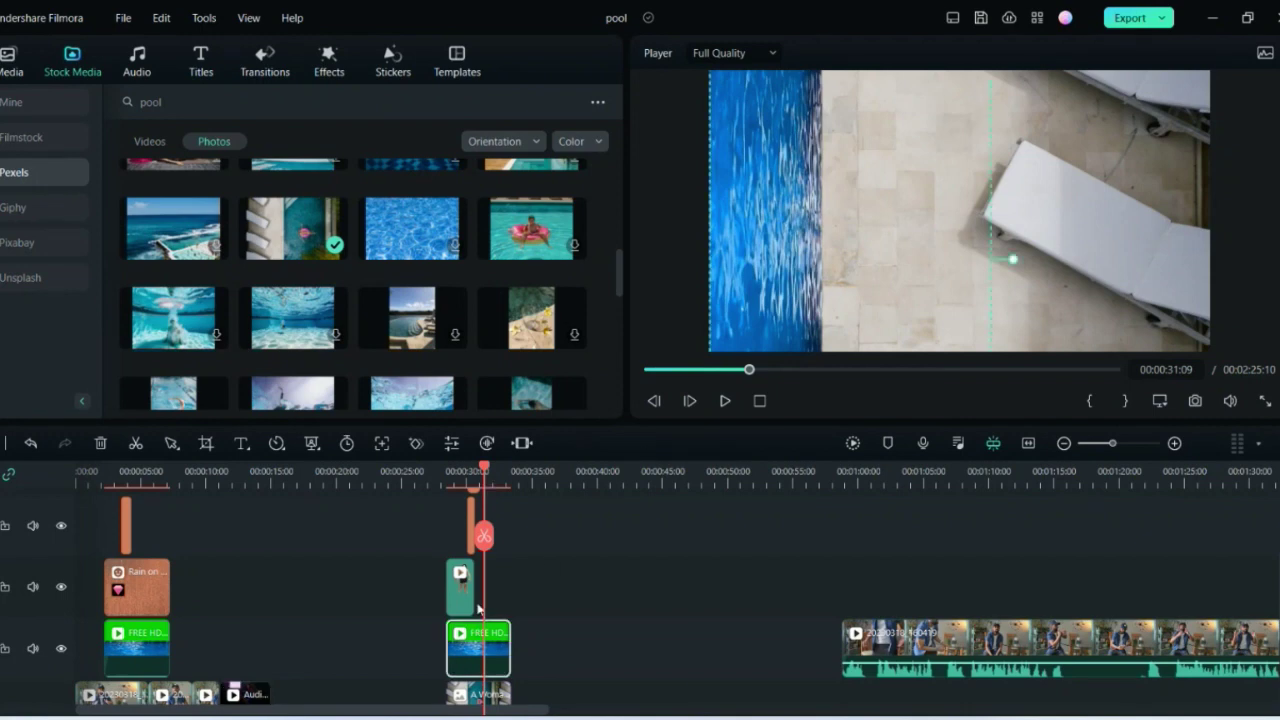
left_click_drag(487, 470, 529, 470)
left_click(19, 67)
left_click_drag(195, 285, 565, 610)
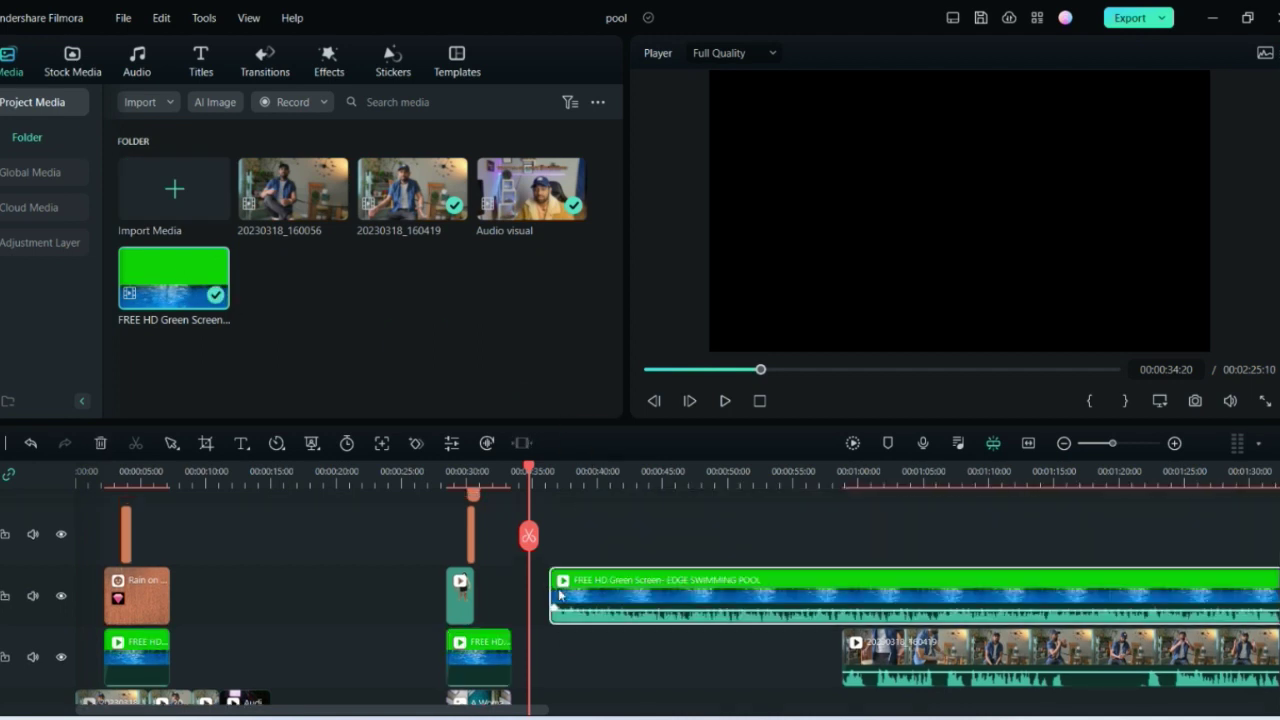
left_click_drag(529, 513, 625, 530)
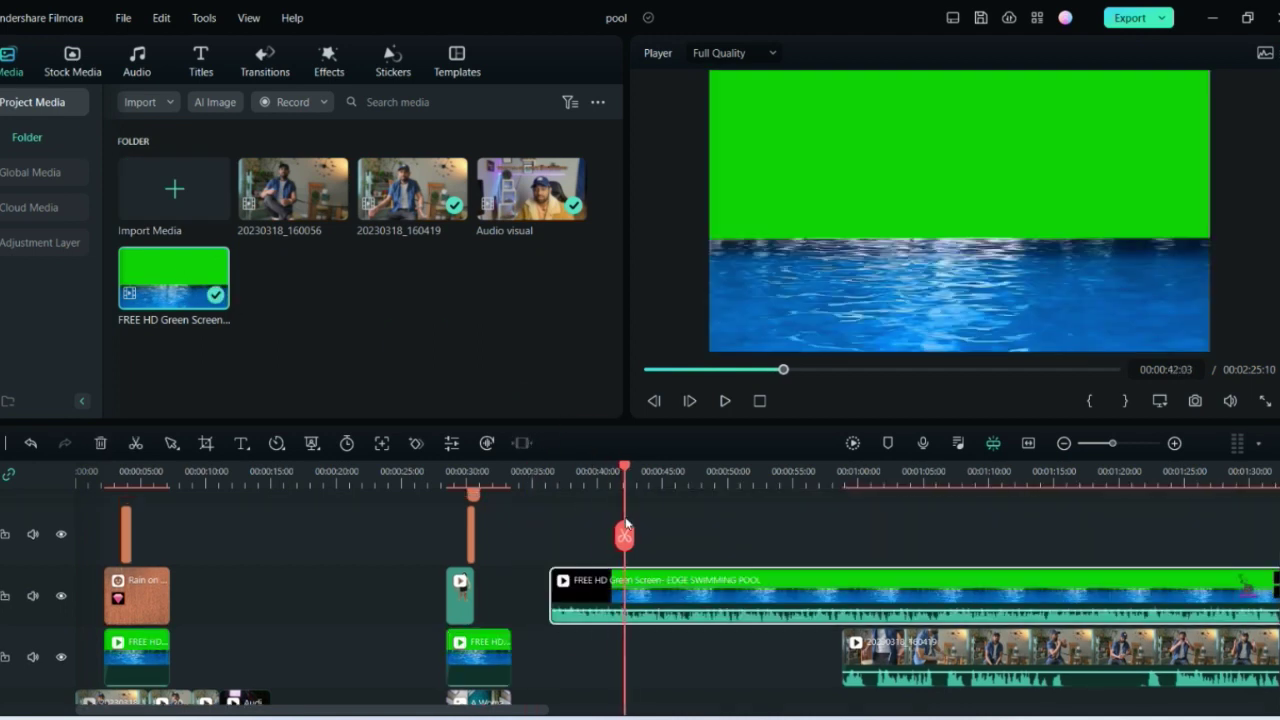
- Enable Chroma Key under Video > AI Tools in the water clip's properties
right_click(622, 593)
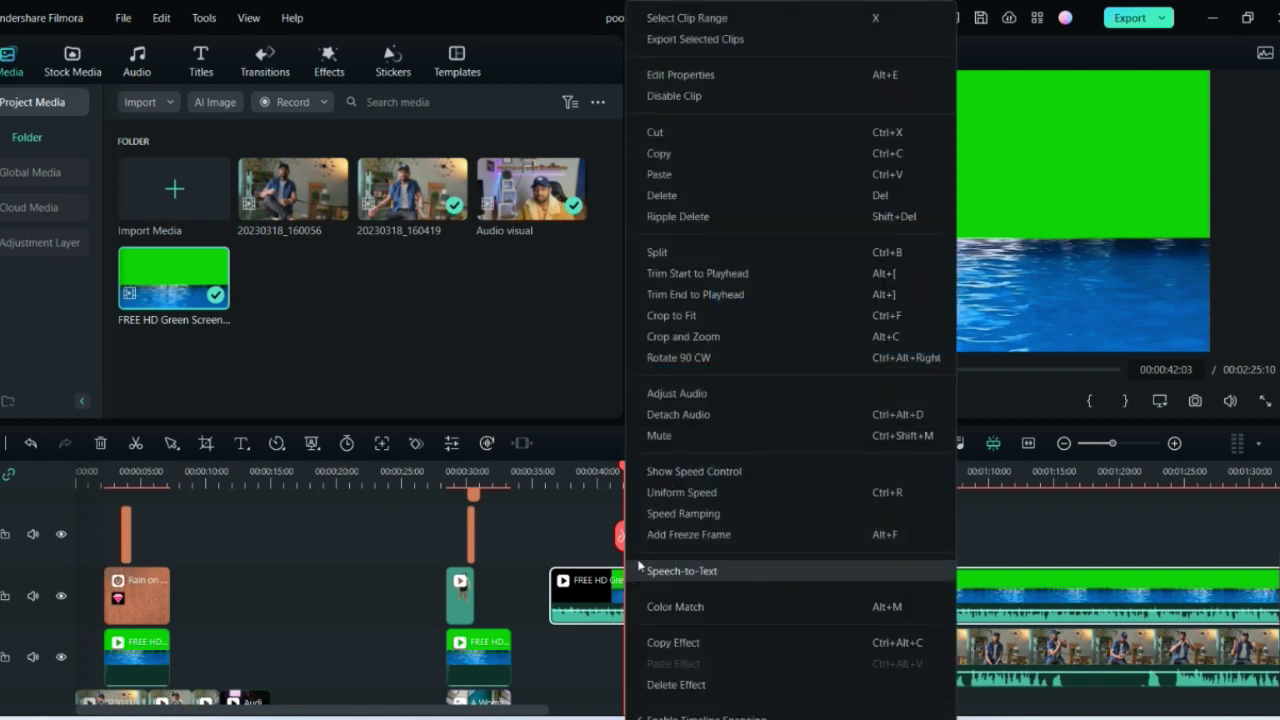
left_click(700, 76)
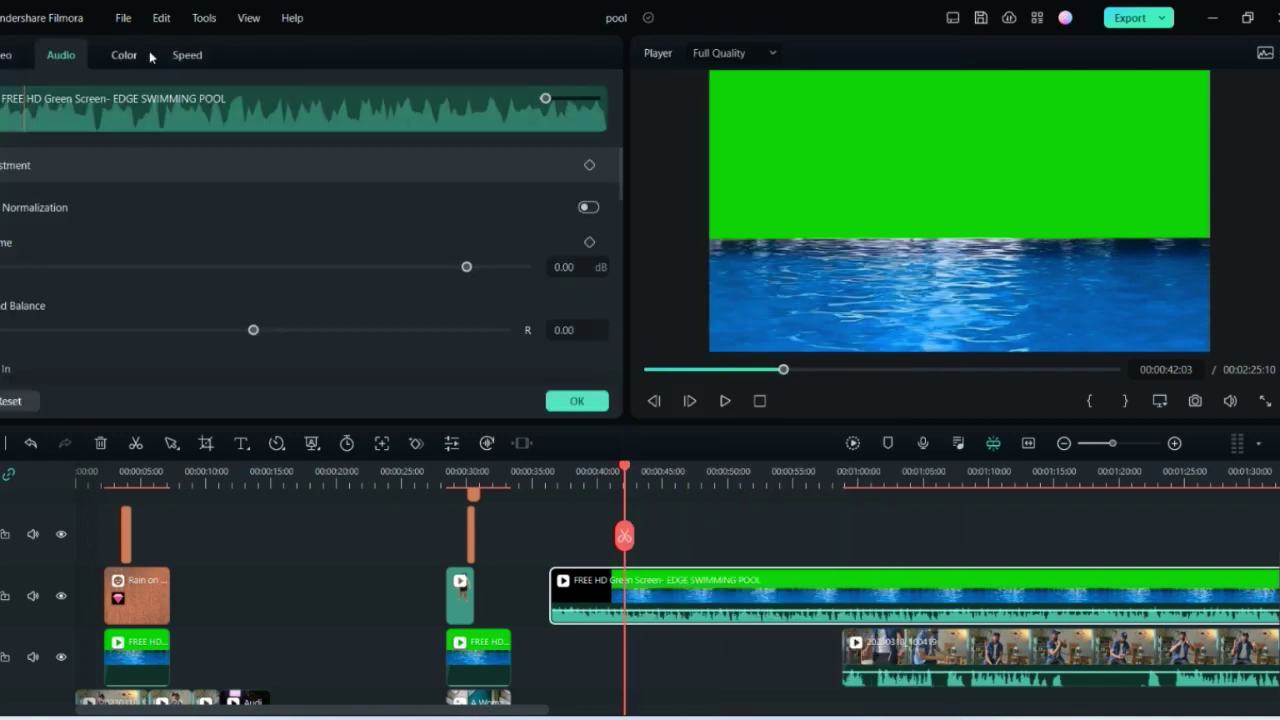
left_click(11, 64)
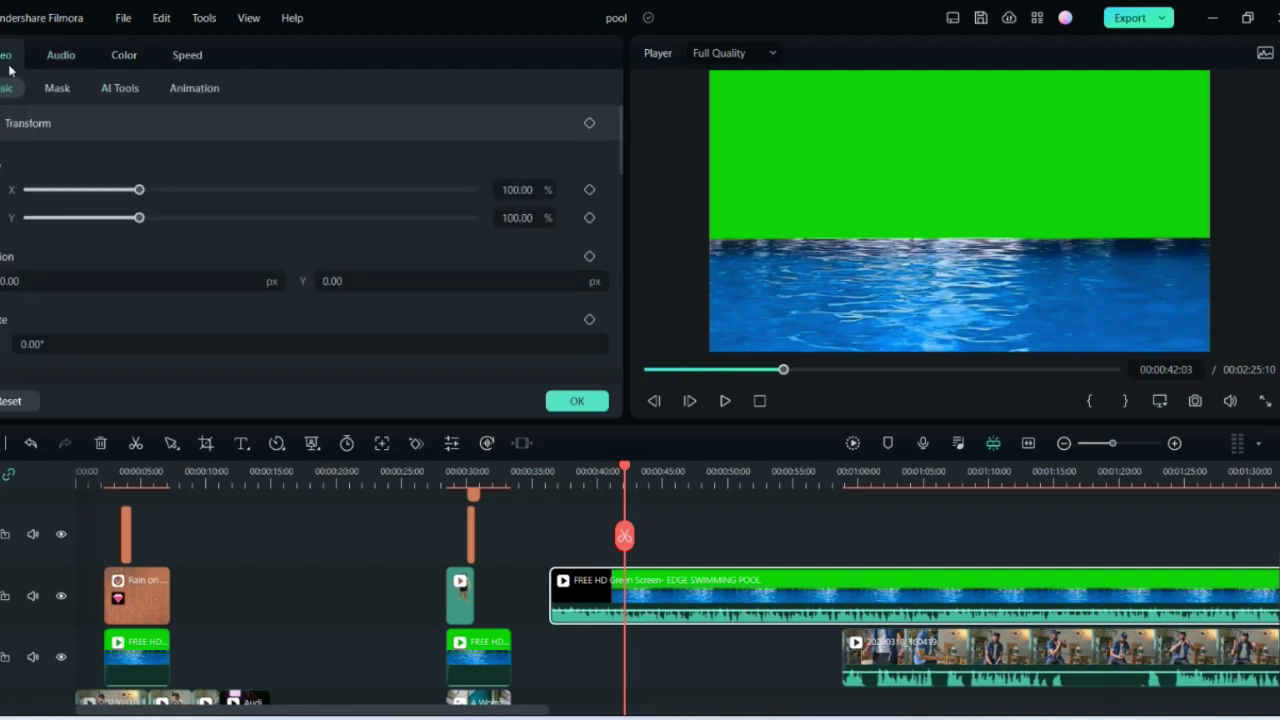
left_click(106, 90)
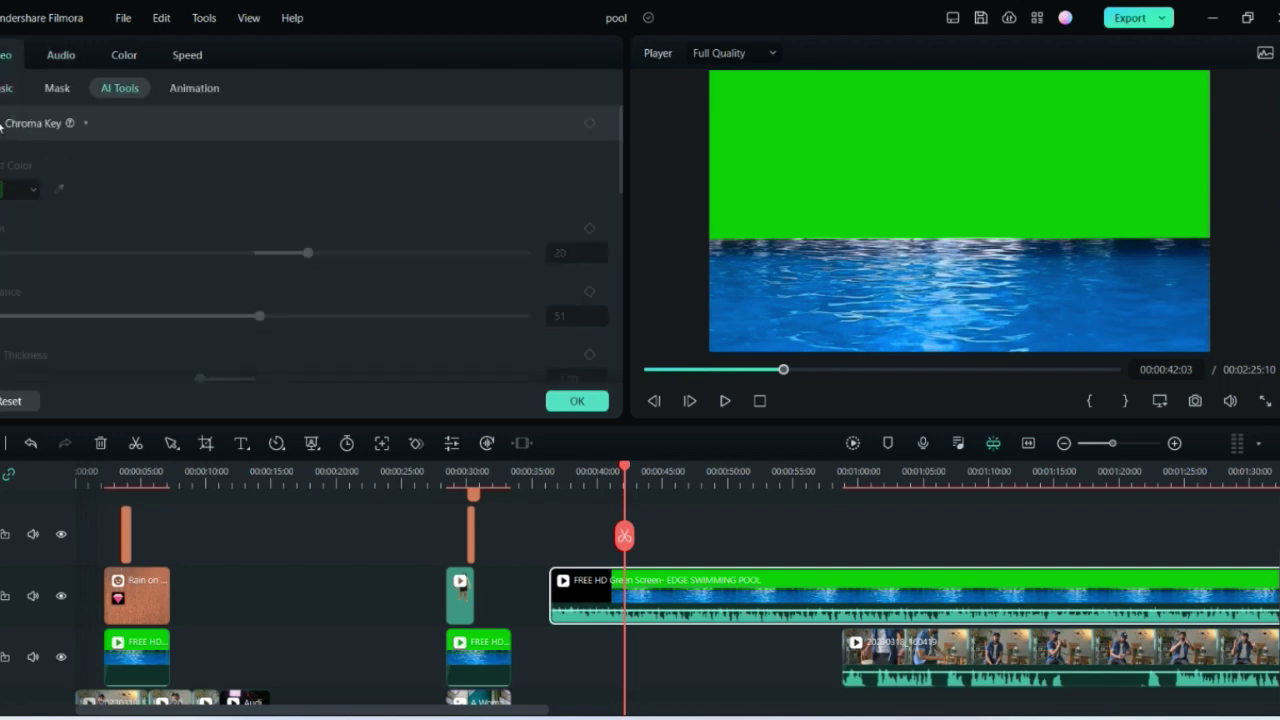
left_click(1, 124)
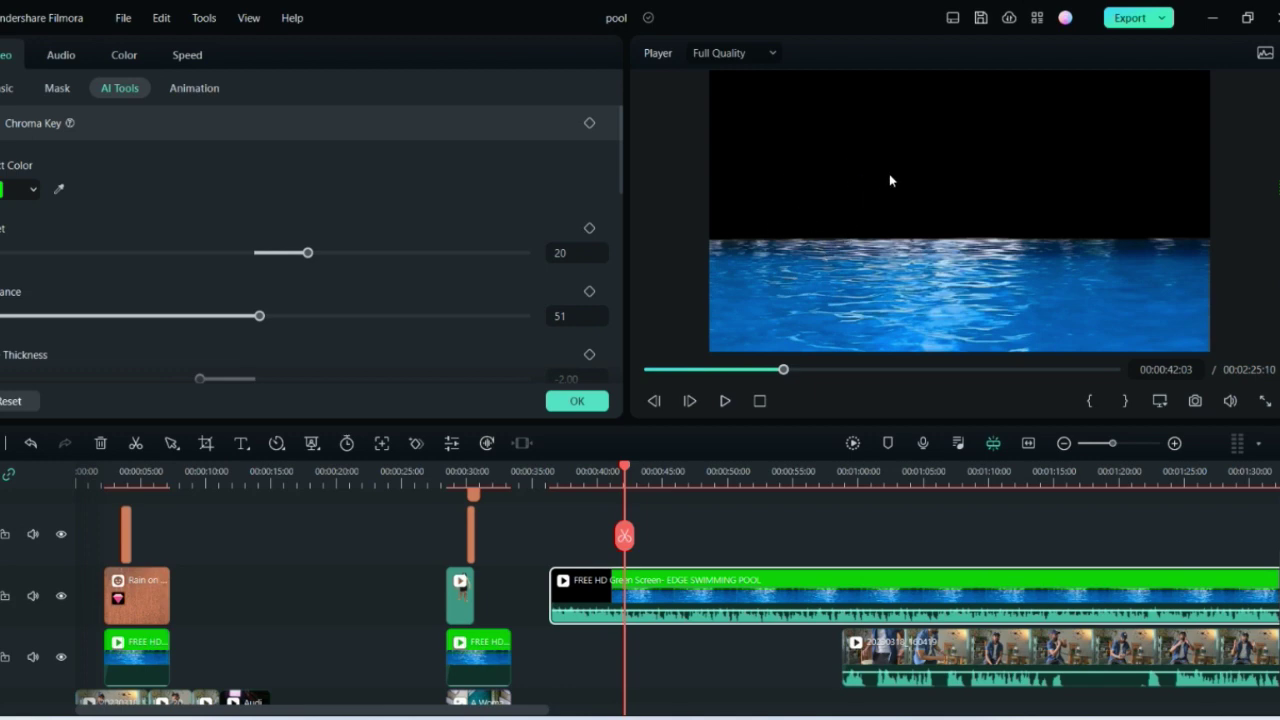
left_click(573, 405)
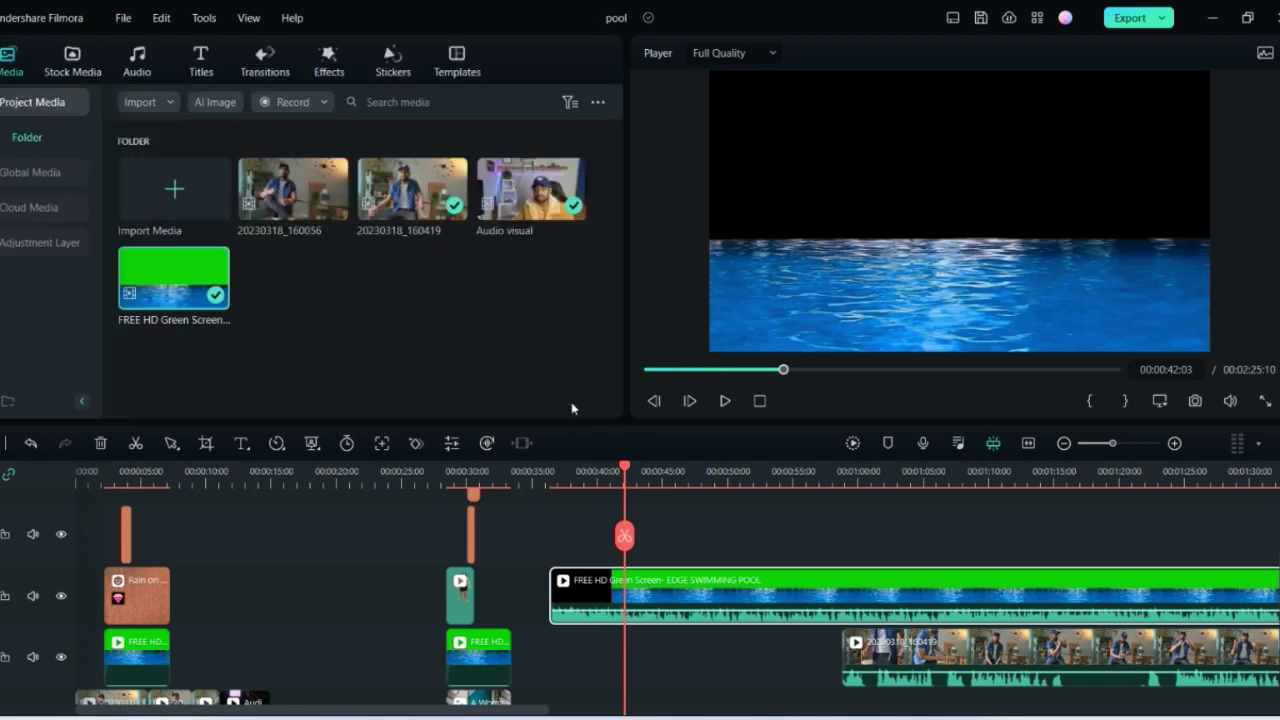
- Split the water clip at the playhead and ripple-delete the leading piece
left_click(624, 536)
left_click(598, 608)
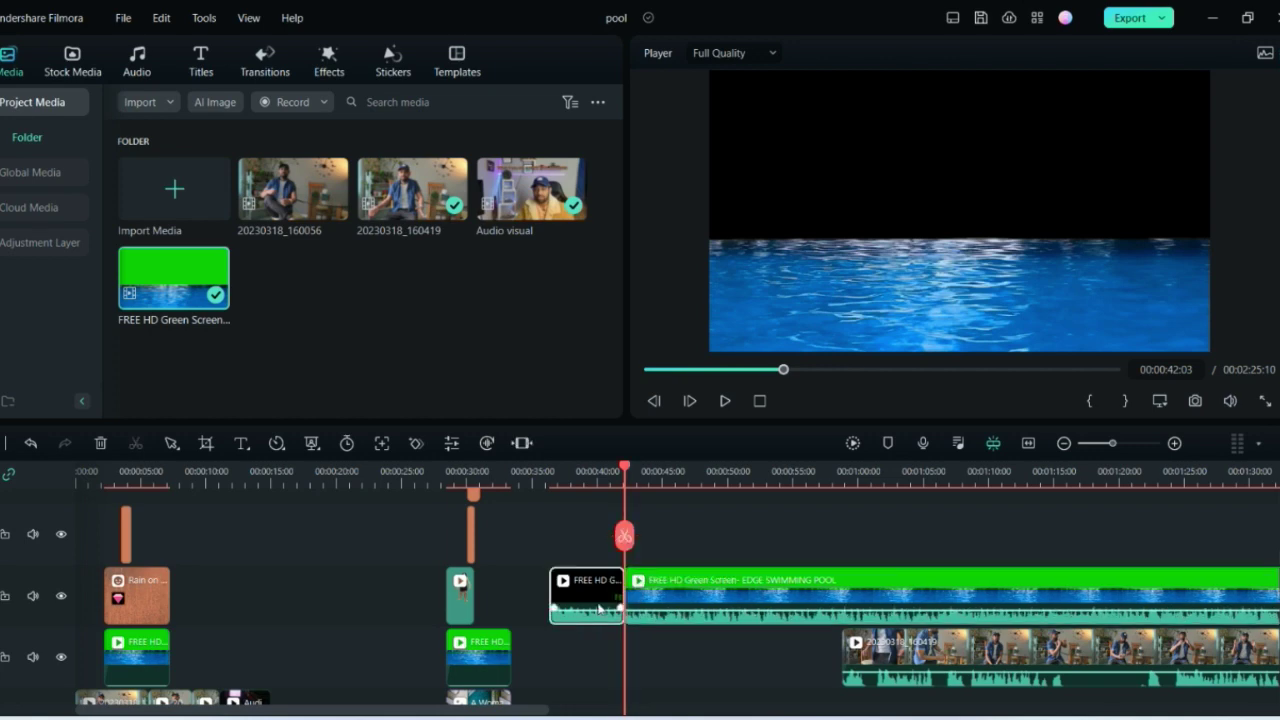
key("shift+Delete")
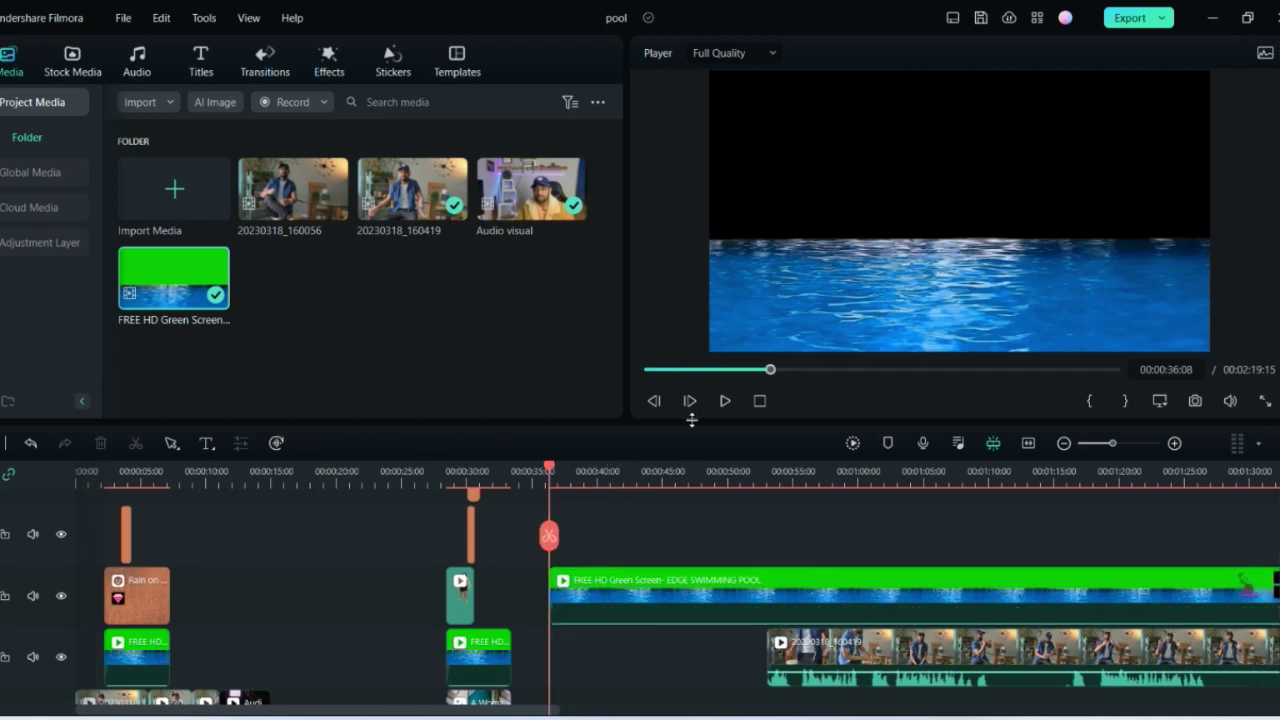
- Rotate the water upright into a vertical strip at the frame's left edge and play it back
left_click_drag(550, 474, 612, 472)
left_click(648, 580)
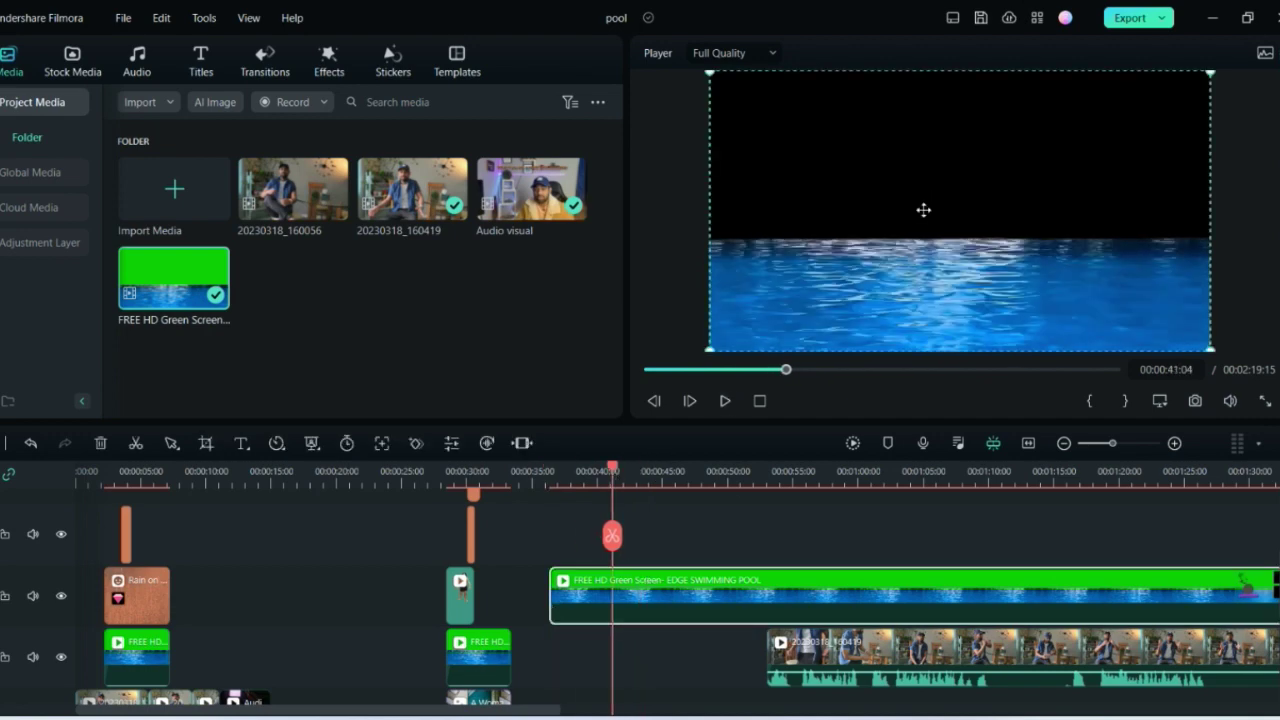
left_click_drag(975, 249, 974, 286)
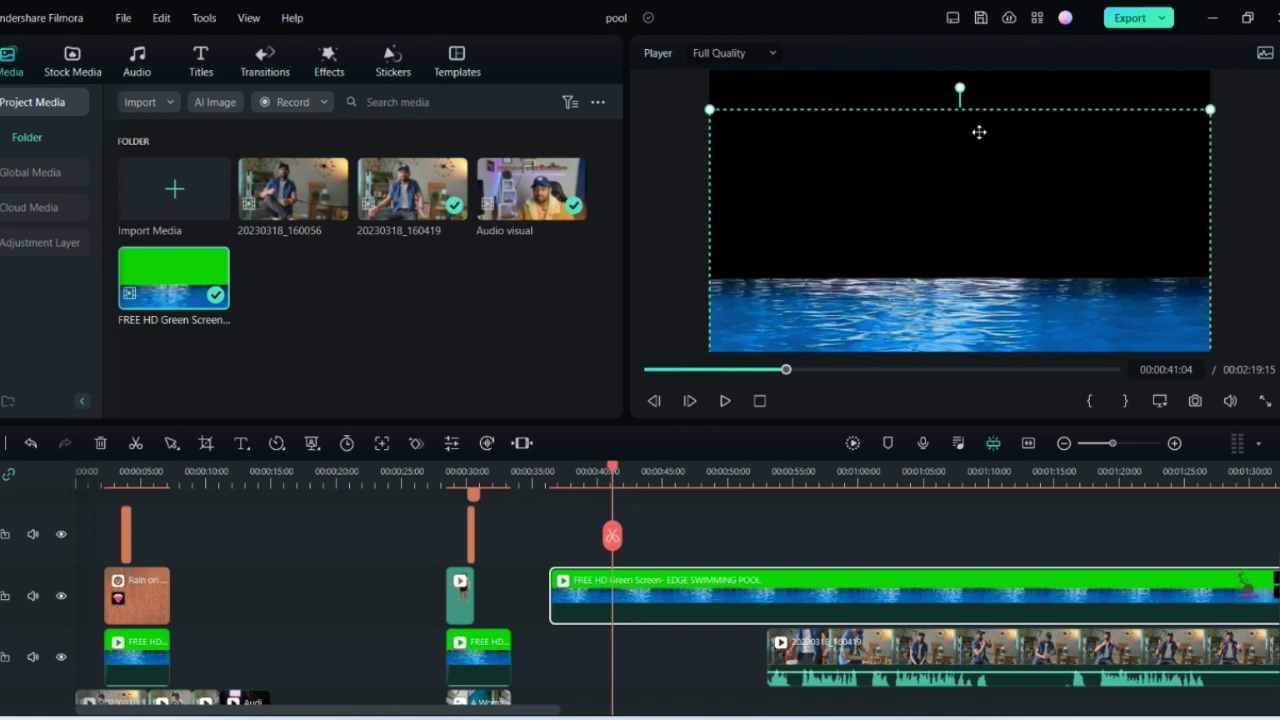
mouse_move(949, 163)
left_mouse_down()
mouse_move(937, 191)
mouse_move(976, 181)
mouse_move(946, 160)
left_mouse_up()
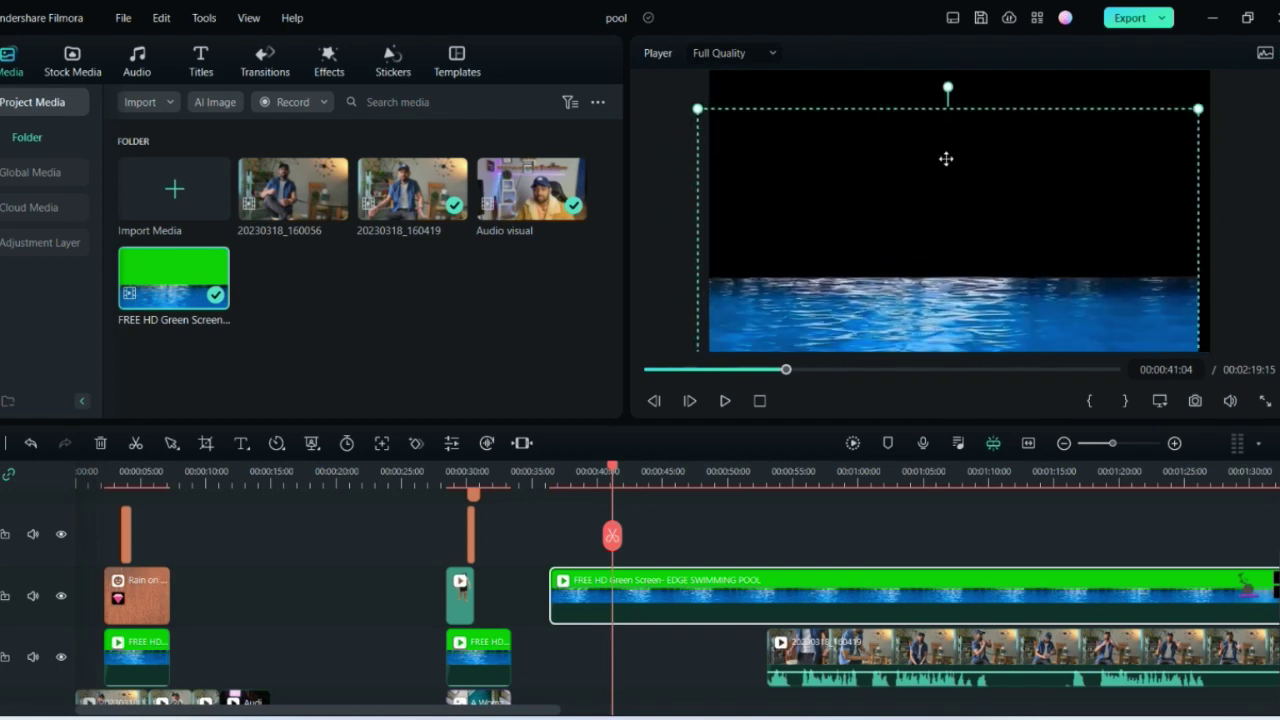
left_click_drag(948, 89, 1108, 246)
left_click_drag(898, 276, 801, 281)
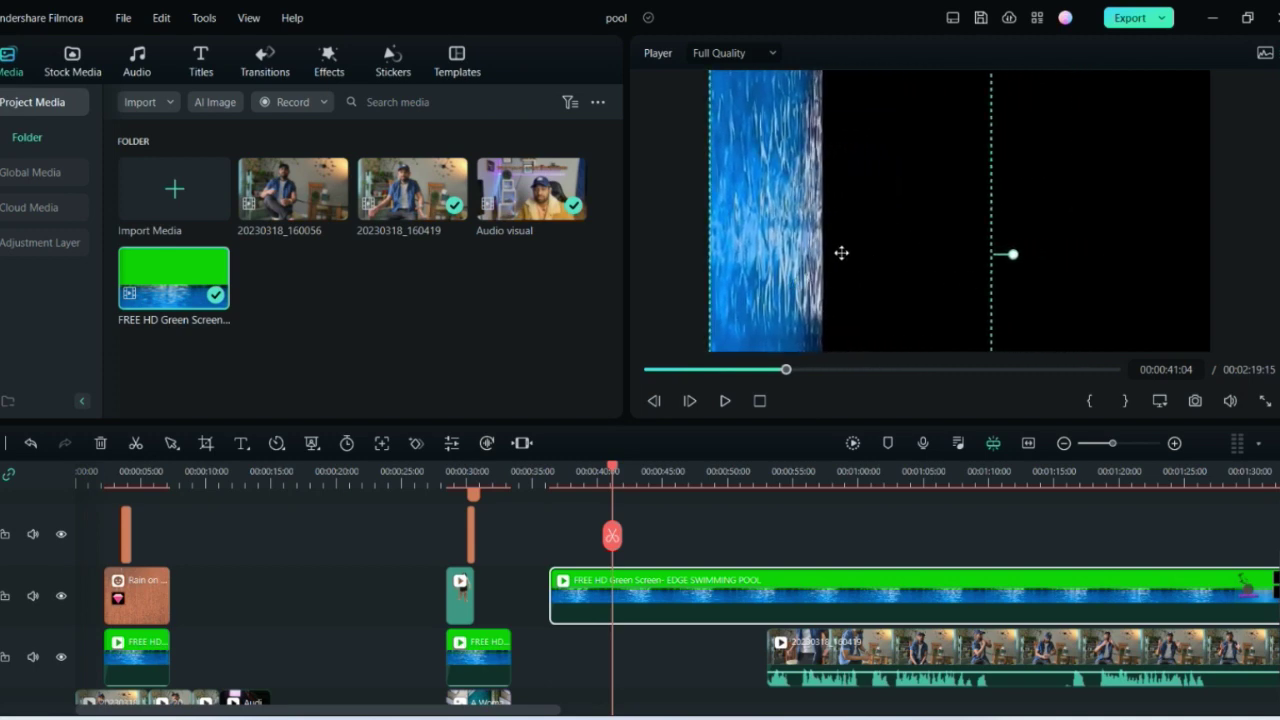
left_click(722, 402)
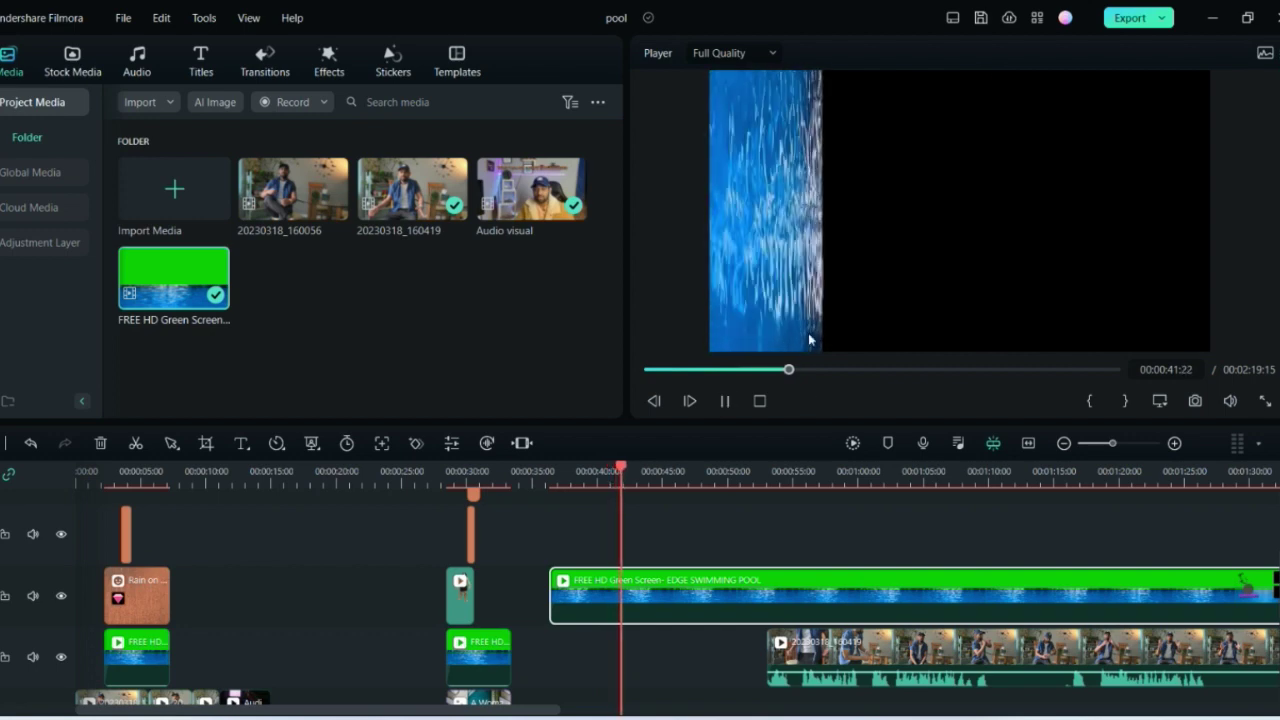
left_click(730, 404)
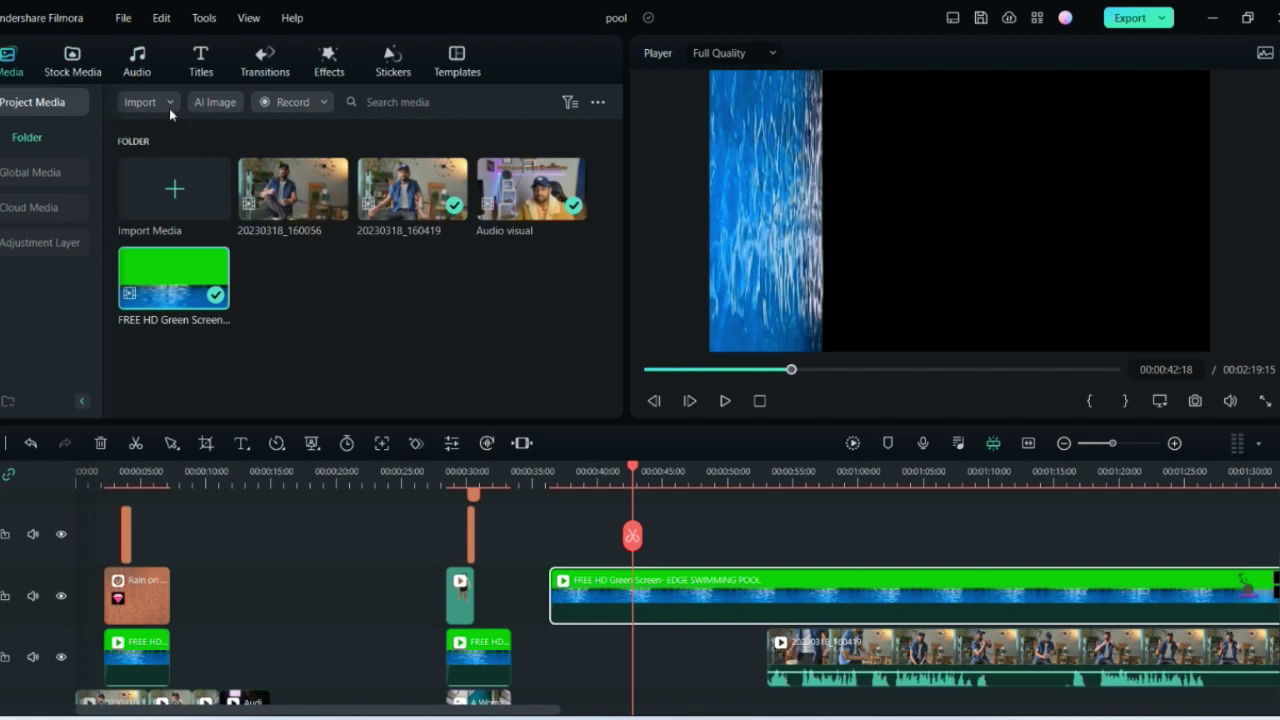
left_click(80, 62)
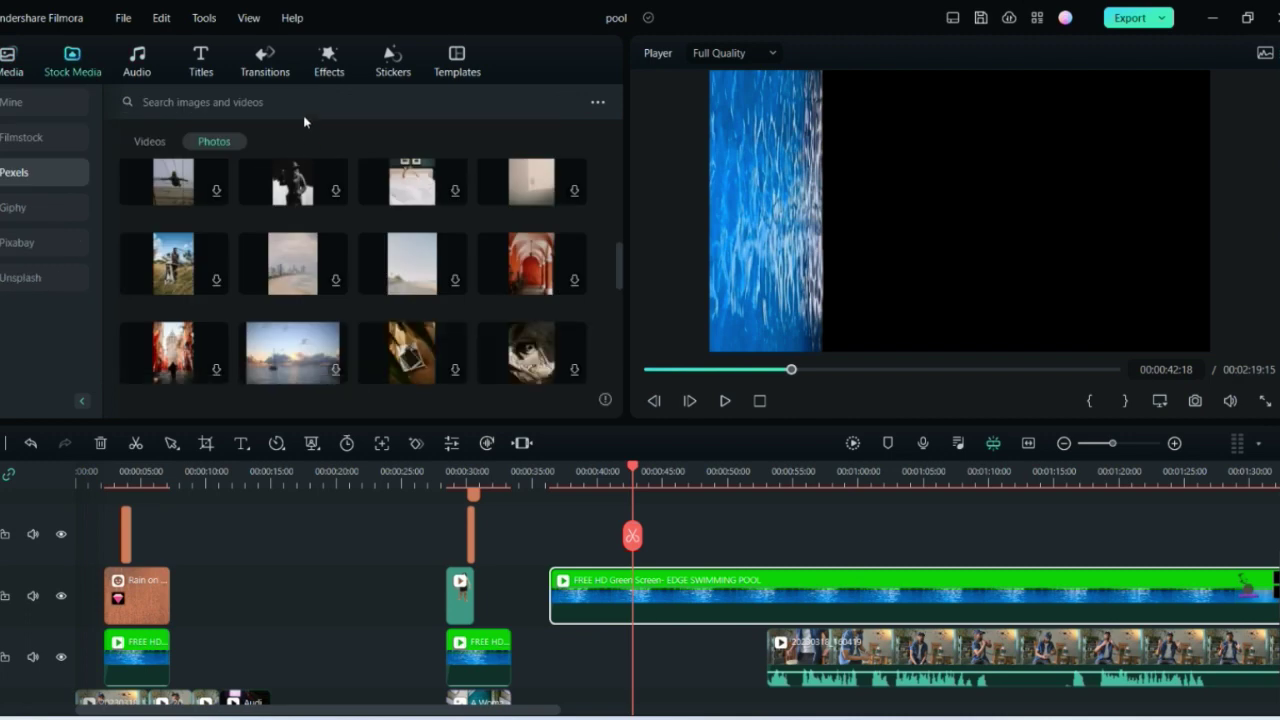
left_click(248, 104)
- Search Pexels for 'pool' and drag the aerial pink-float photo onto the timeline
type("po")
key("Return")
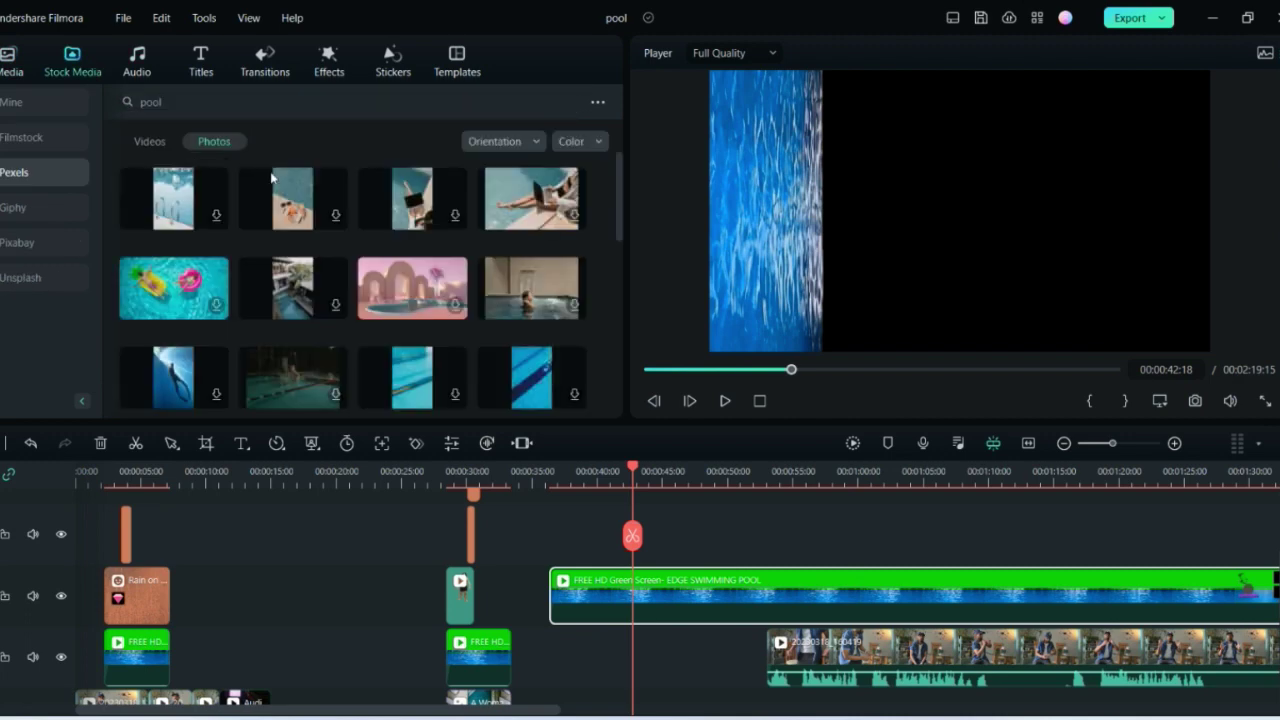
scroll(288, 310, "down", 5)
scroll(288, 310, "down", 2)
left_click_drag(293, 345, 575, 668)
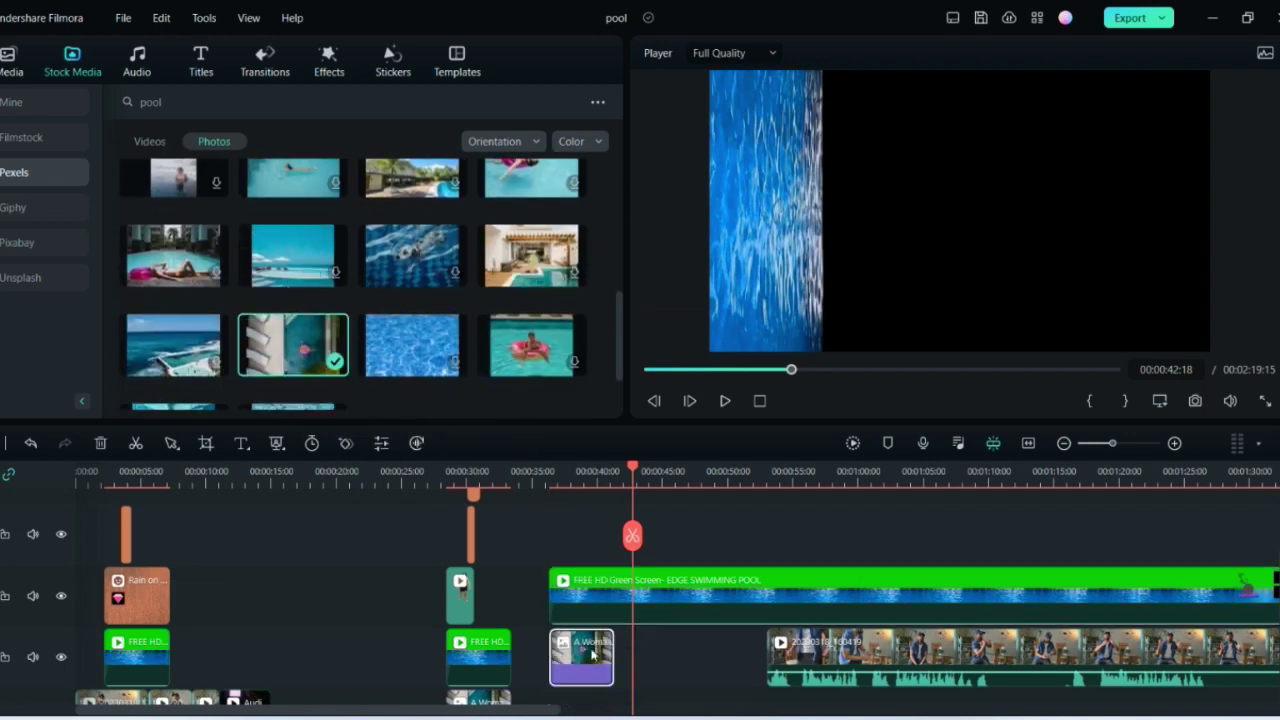
- Move the pool photo to the track above the green-screen clip and frame it beside the water strip
left_click_drag(633, 476, 554, 476)
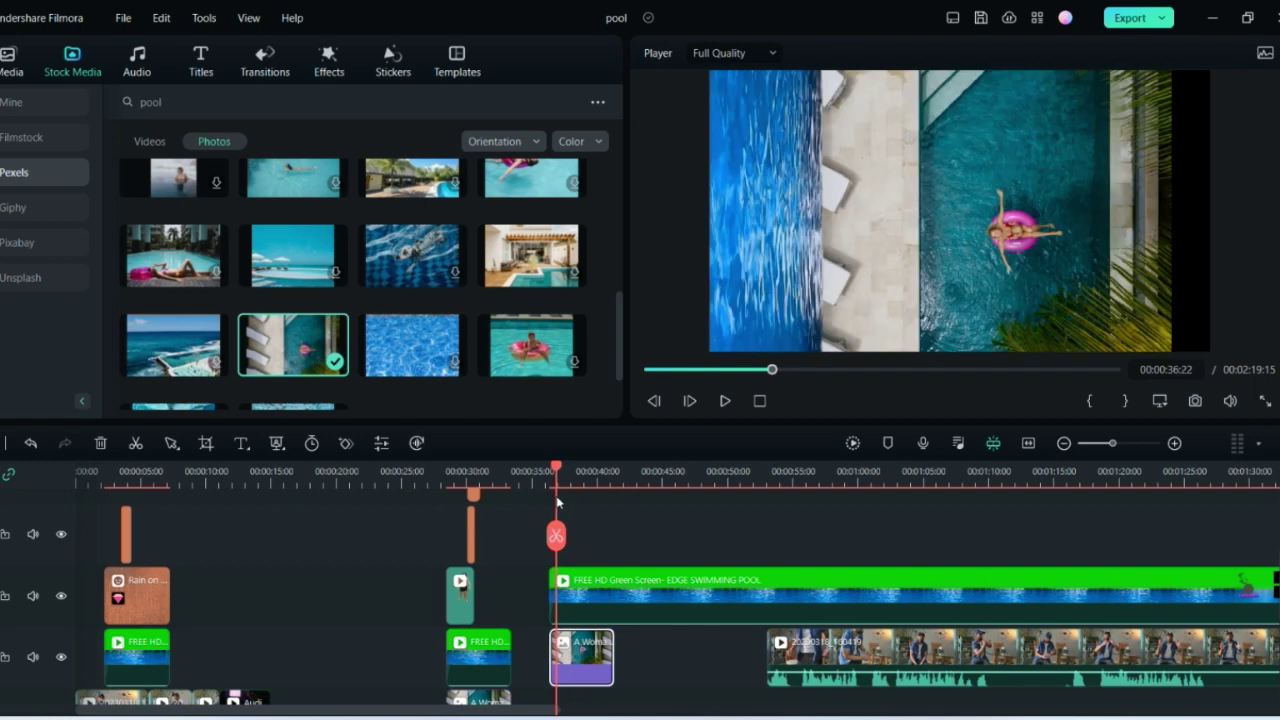
left_click(876, 282)
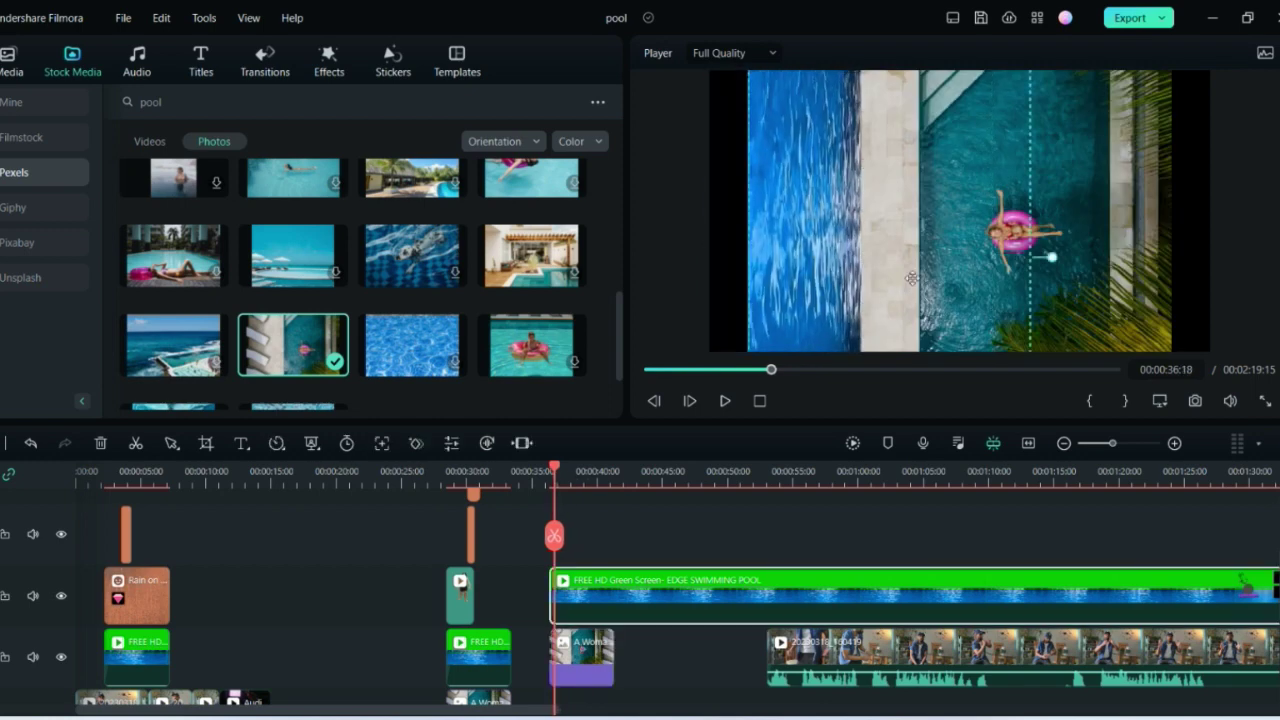
left_click_drag(580, 680, 579, 550)
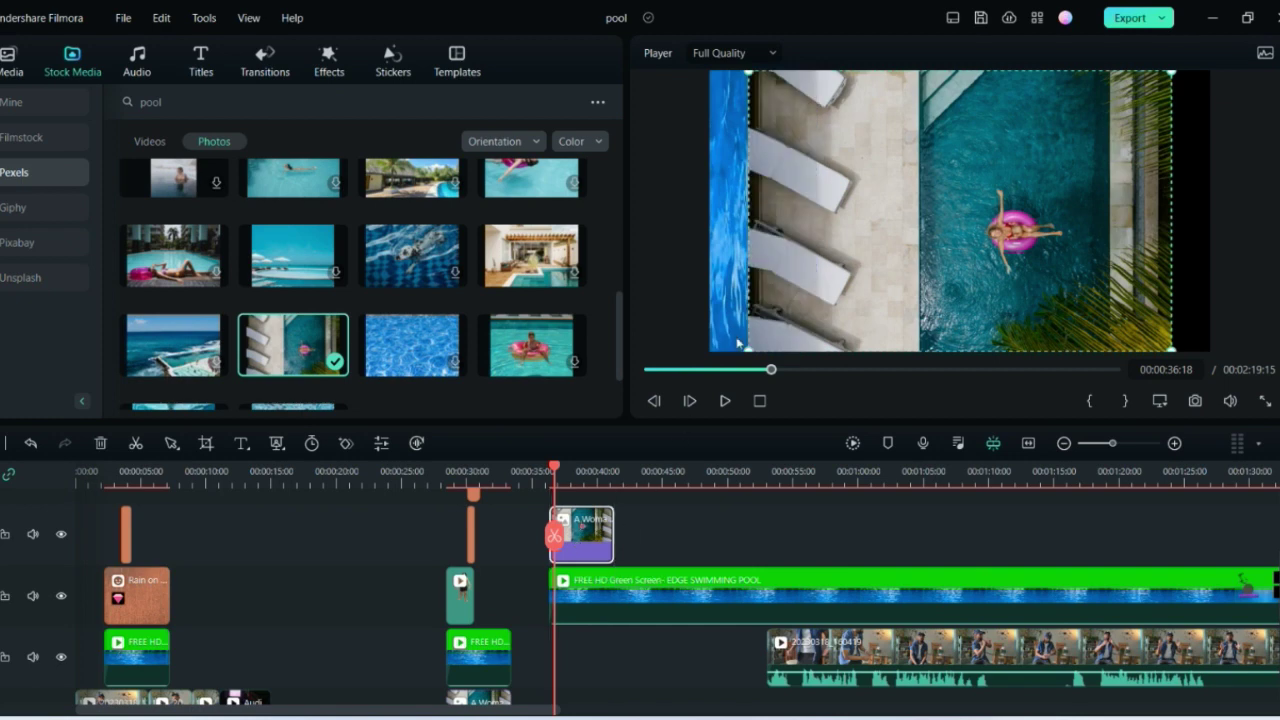
left_click_drag(848, 252, 902, 241)
mouse_move(1114, 258)
left_mouse_down()
mouse_move(1079, 259)
mouse_move(1090, 259)
left_mouse_up()
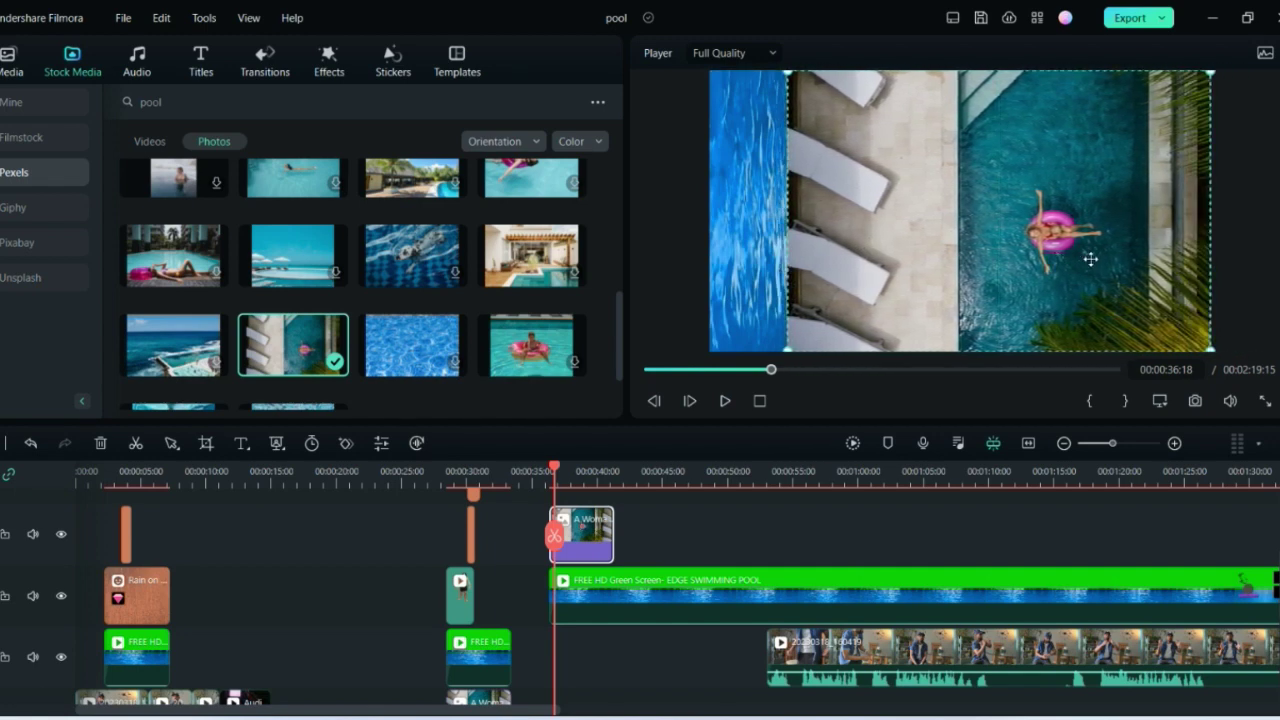
- Crop the pool photo with a Custom ratio to a narrow 2405 x 3640 strip of deck and loungers
right_click(590, 541)
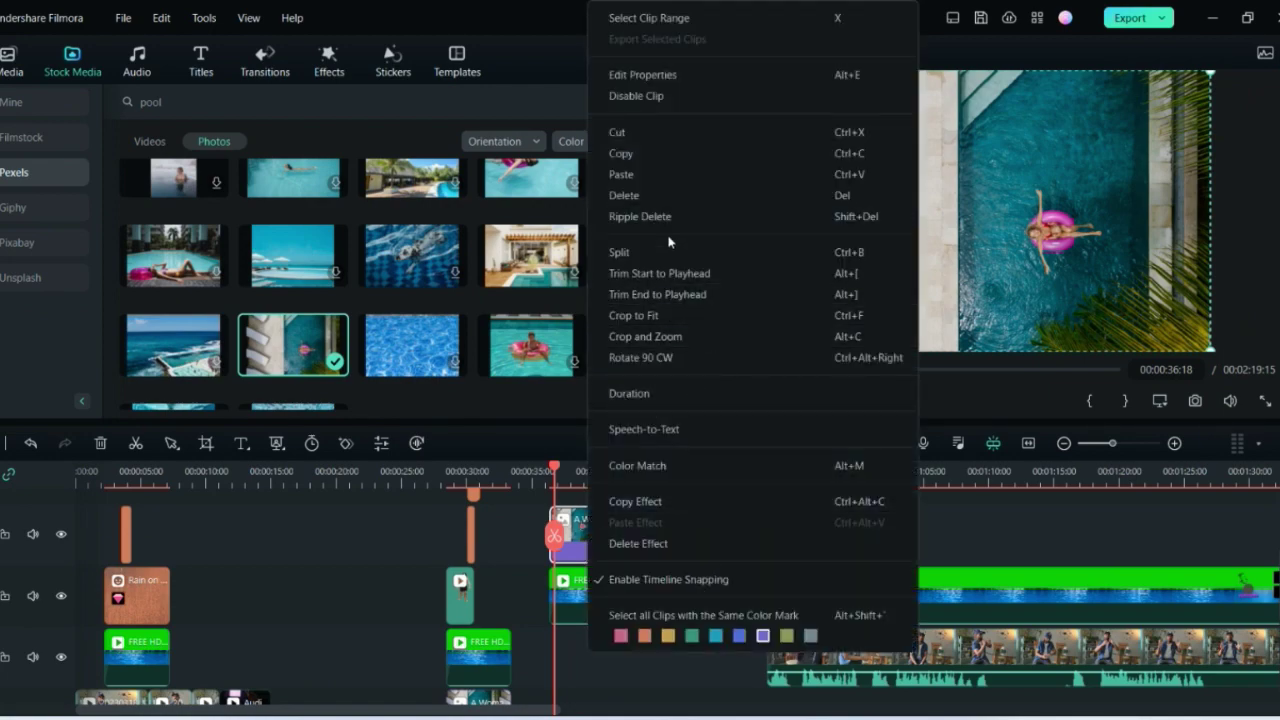
left_click(645, 337)
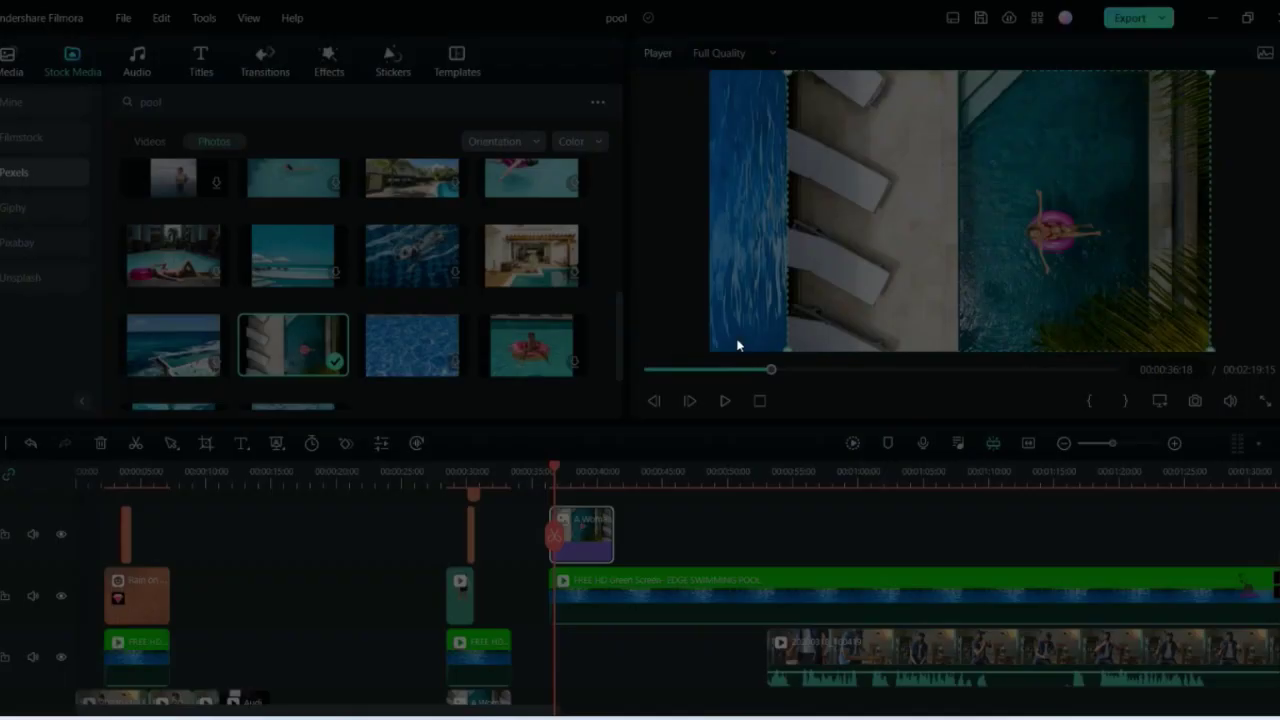
left_click_drag(928, 497, 928, 660)
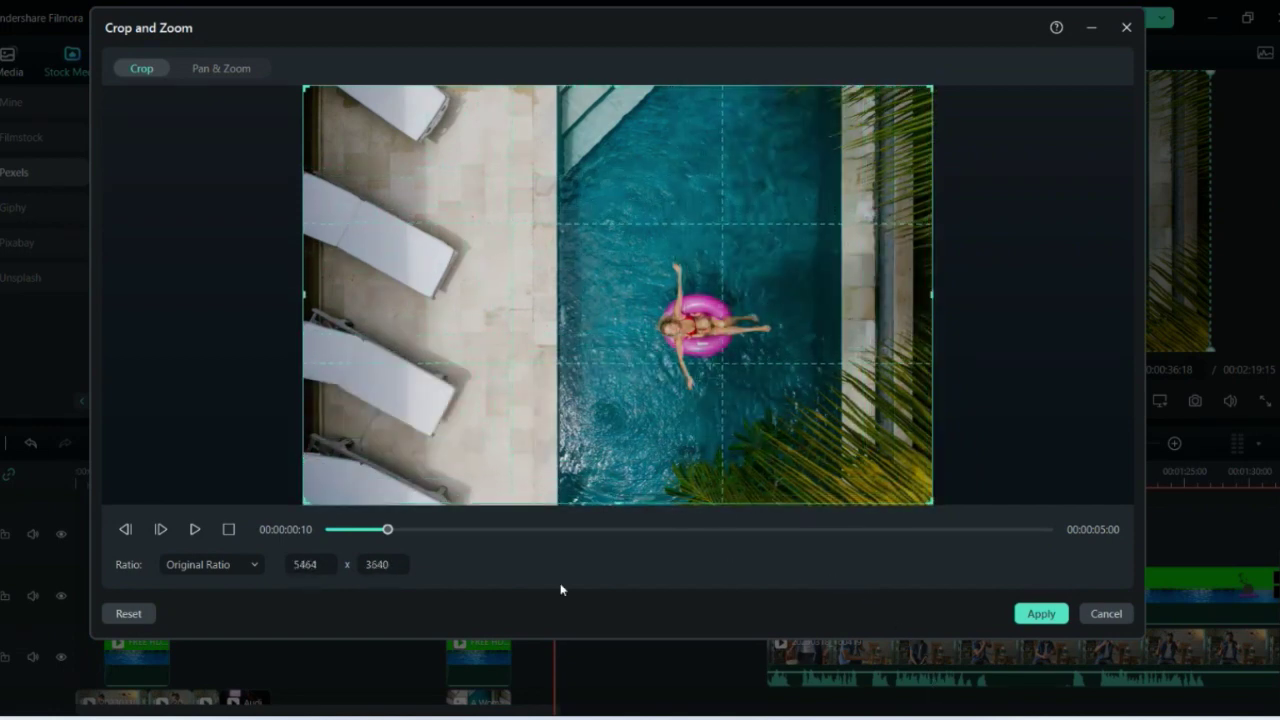
left_click(192, 568)
left_click(192, 533)
left_click_drag(928, 500, 555, 518)
left_click(1040, 613)
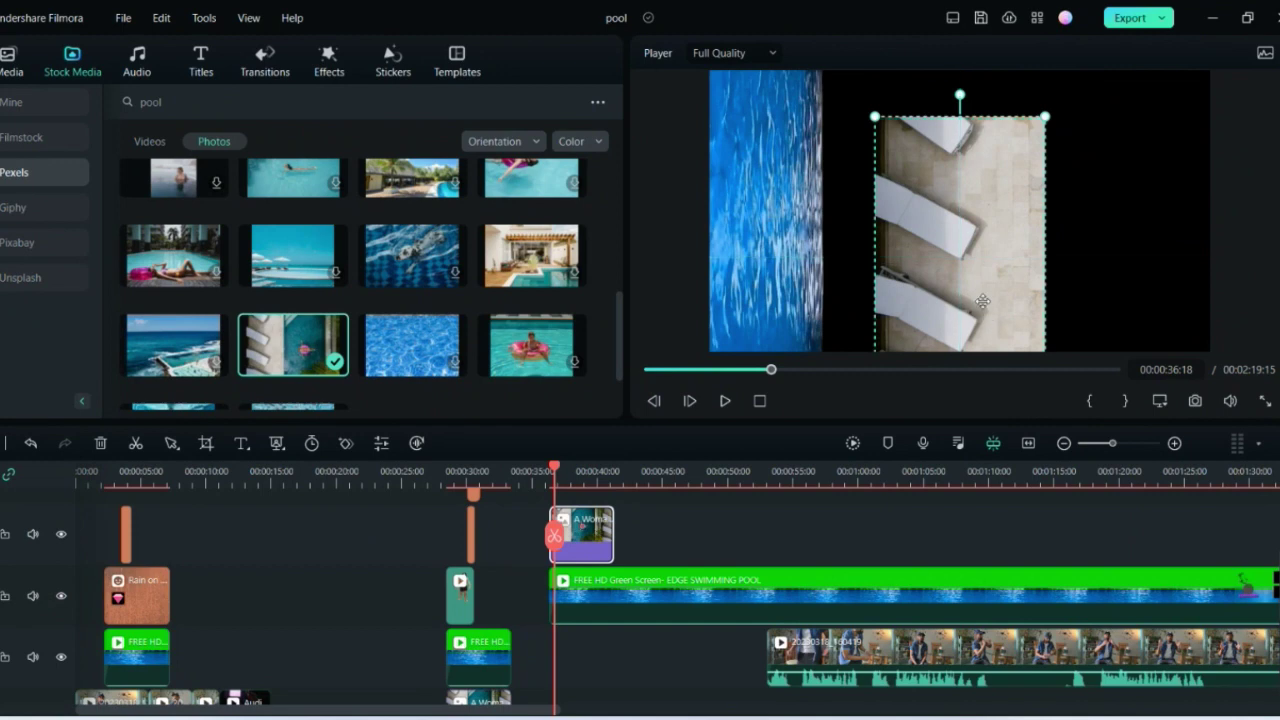
- Rotate the cropped deck photo clockwise and scale it up to fill the frame beside the water
left_click_drag(965, 100, 899, 243)
left_click_drag(990, 349, 1227, 372)
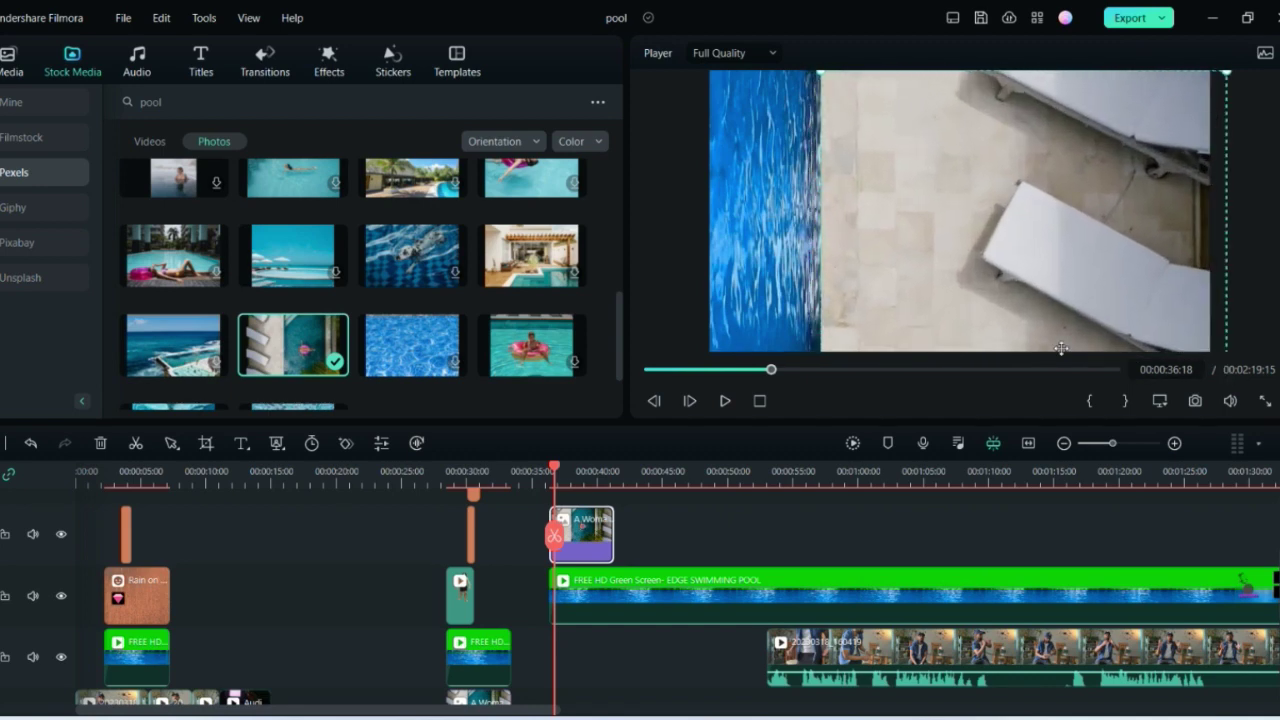
mouse_move(551, 473)
left_mouse_down()
mouse_move(600, 473)
mouse_move(553, 473)
left_mouse_up()
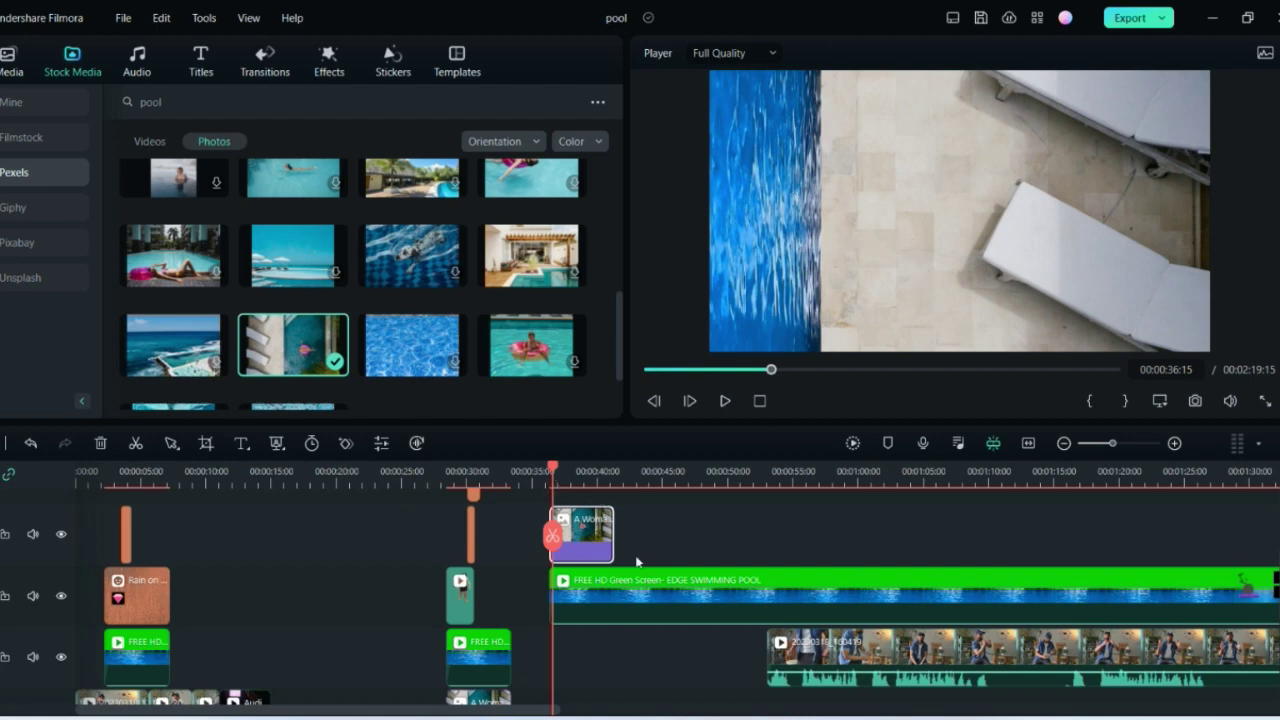
- Search Giphy stickers in Stock Media for 'jumping man'
left_click(130, 62)
left_click(72, 62)
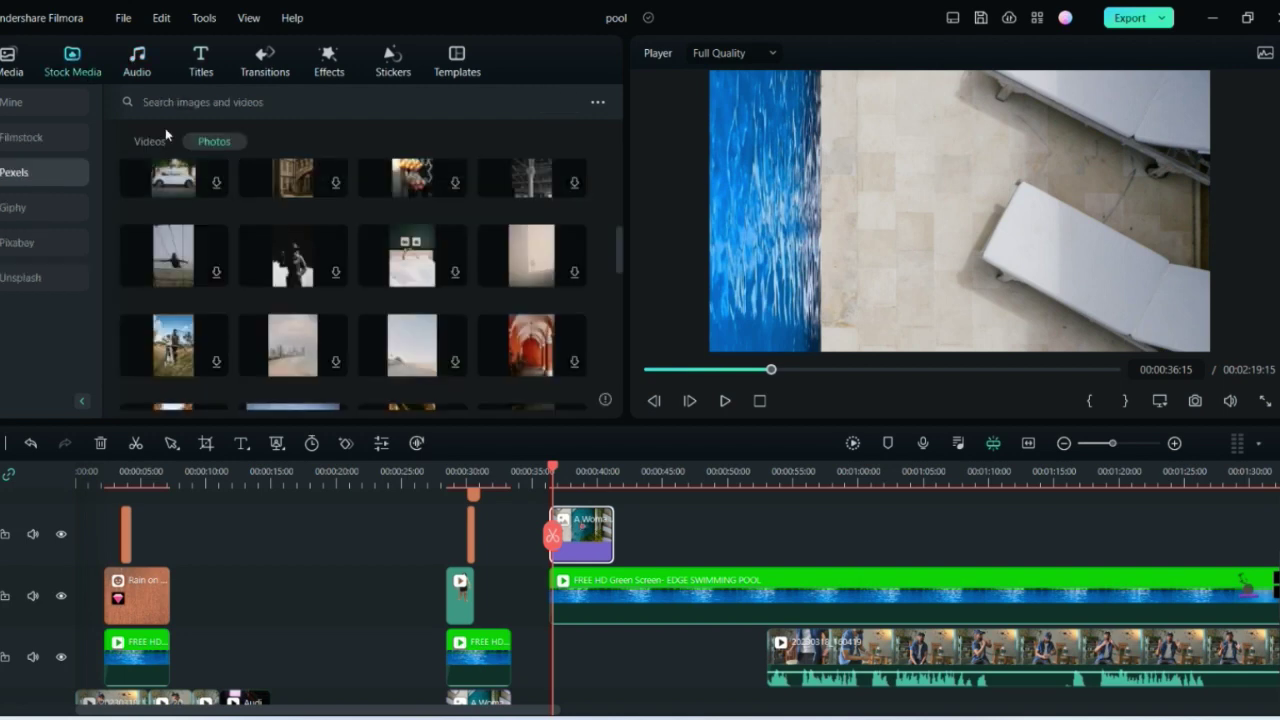
left_click(40, 208)
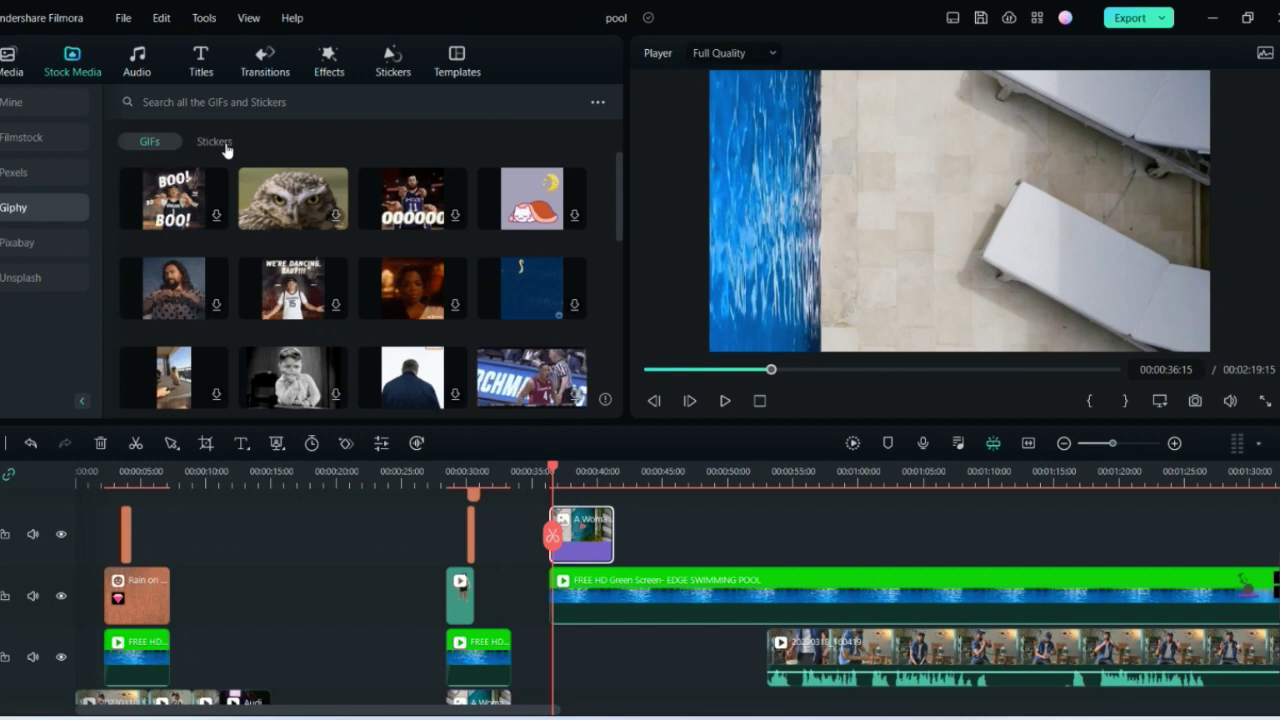
left_click(214, 142)
left_click(255, 101)
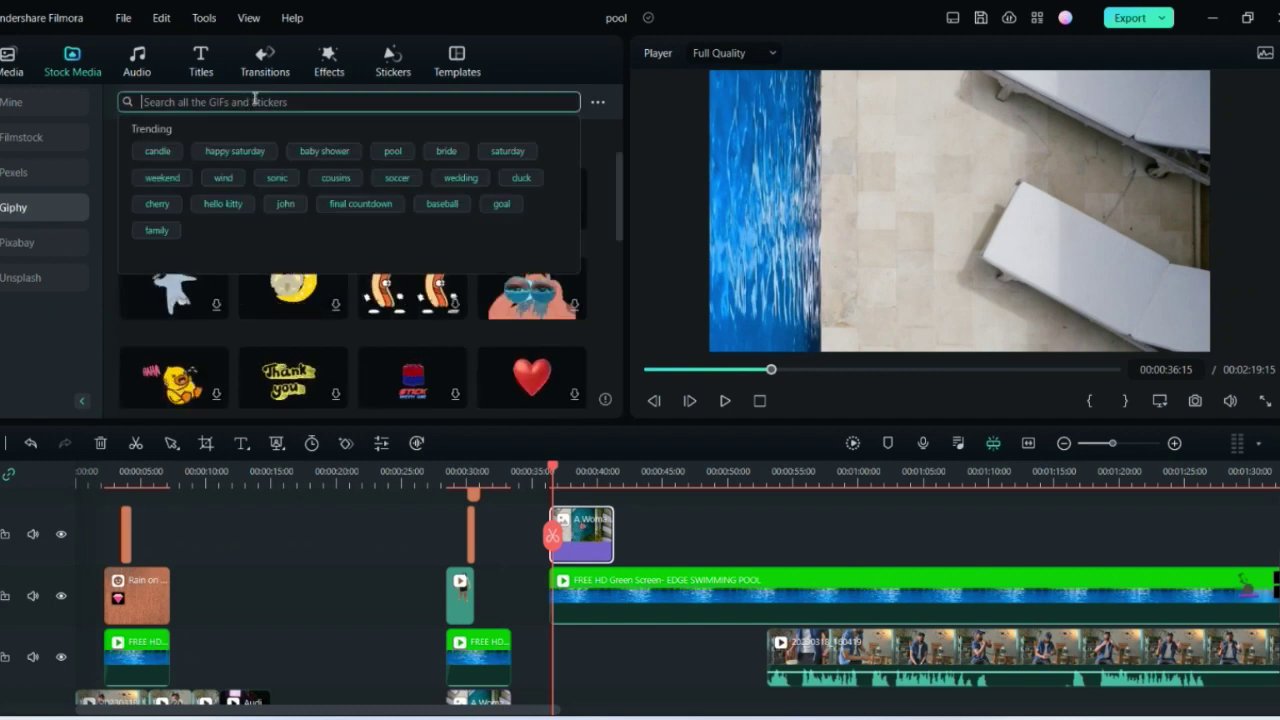
type("jumping")
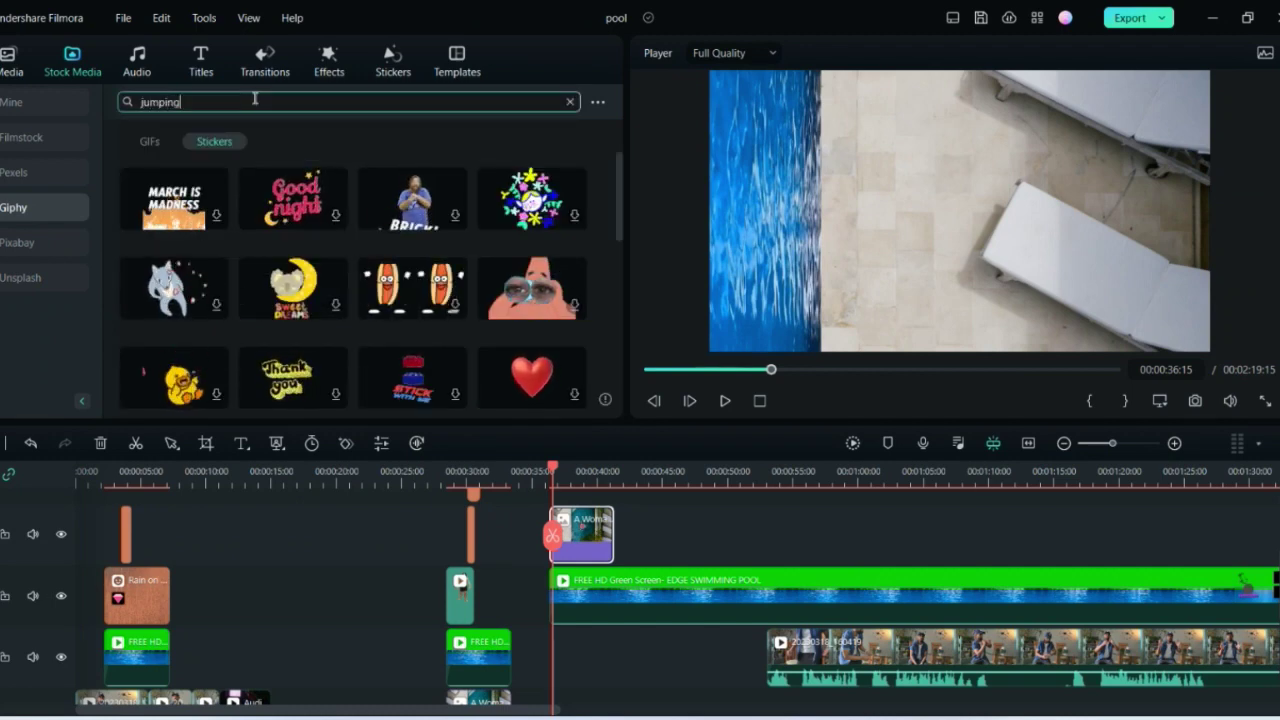
type(" man")
key("Return")
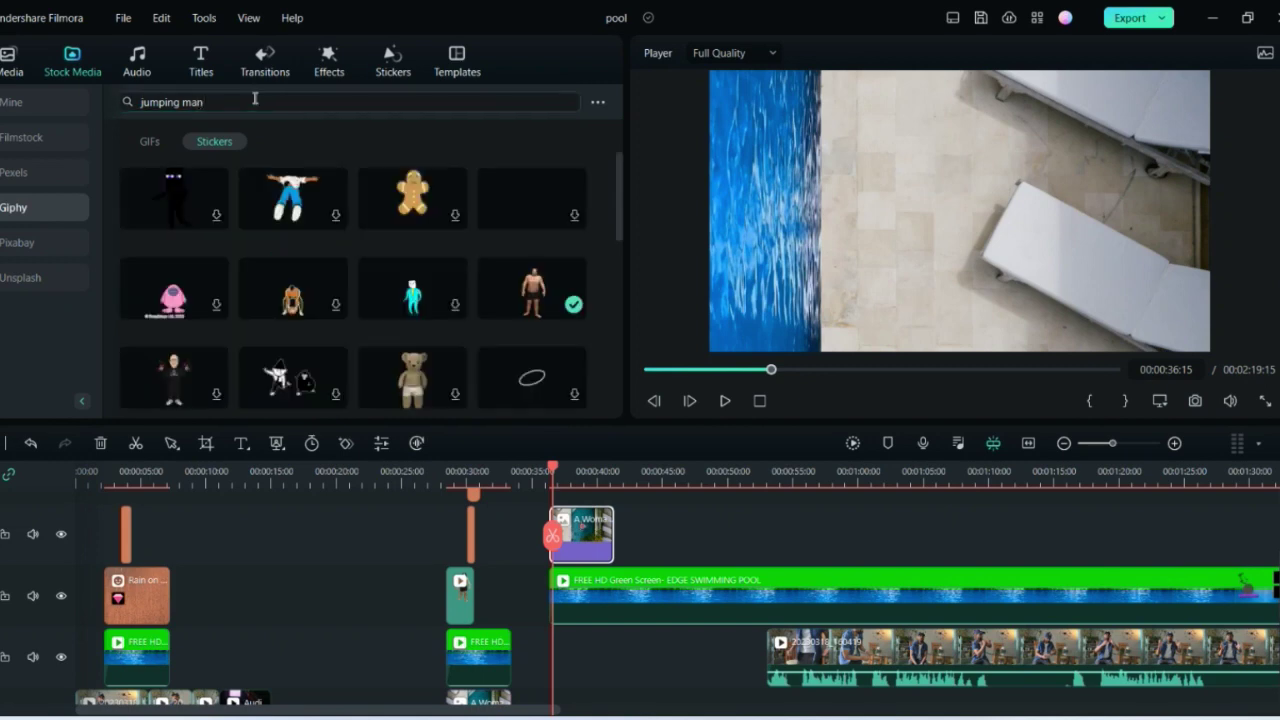
- Browse the jumping man sticker results, then go back to Project Media
scroll(362, 305, "down", 5)
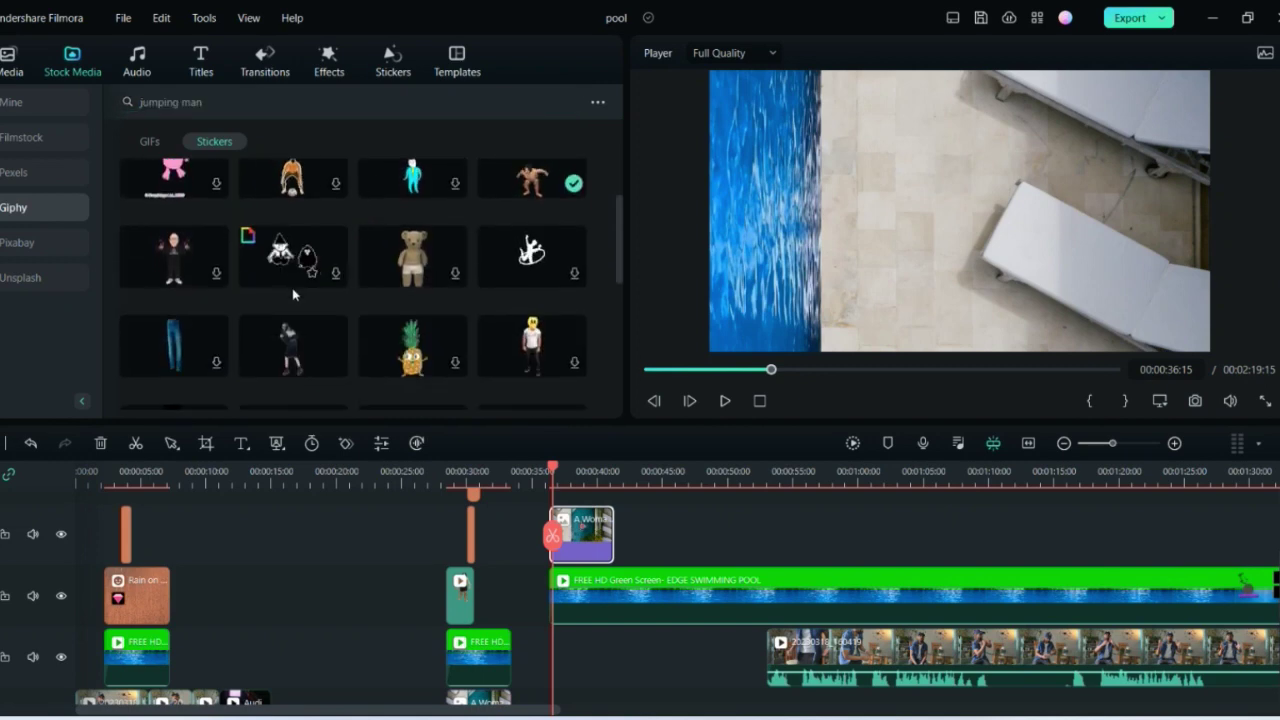
scroll(398, 258, "down", 5)
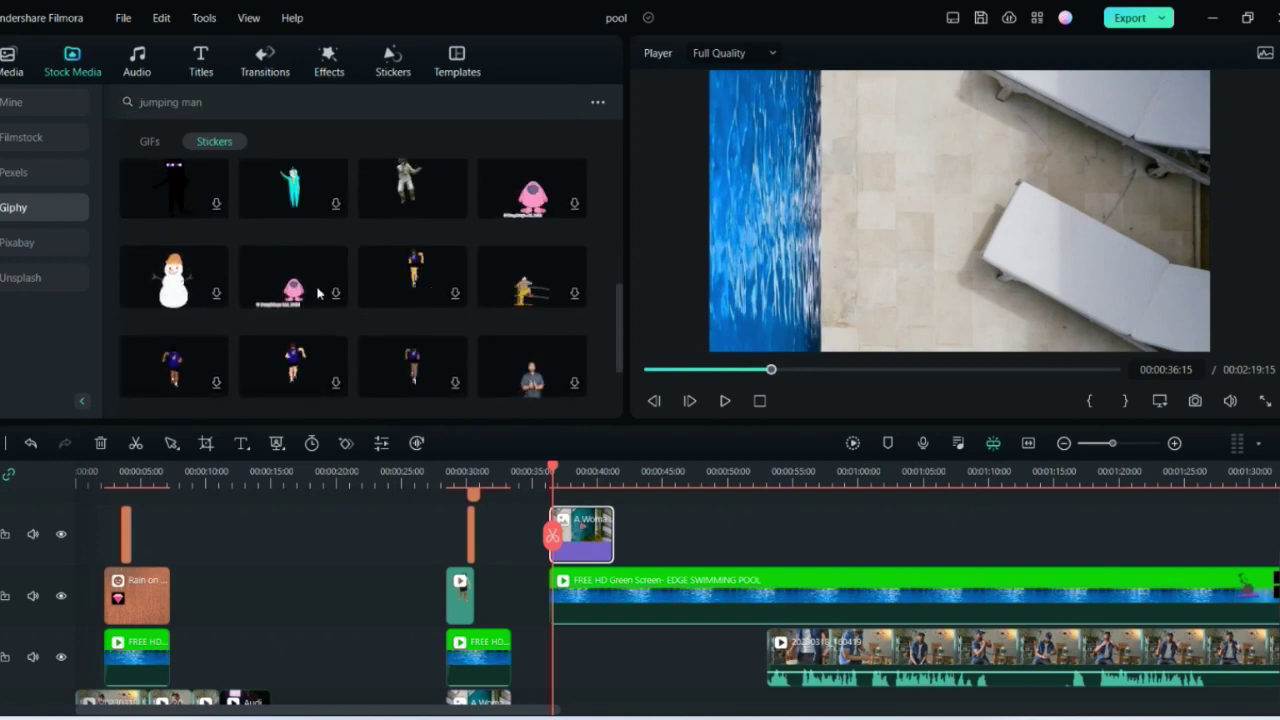
scroll(398, 291, "down", 5)
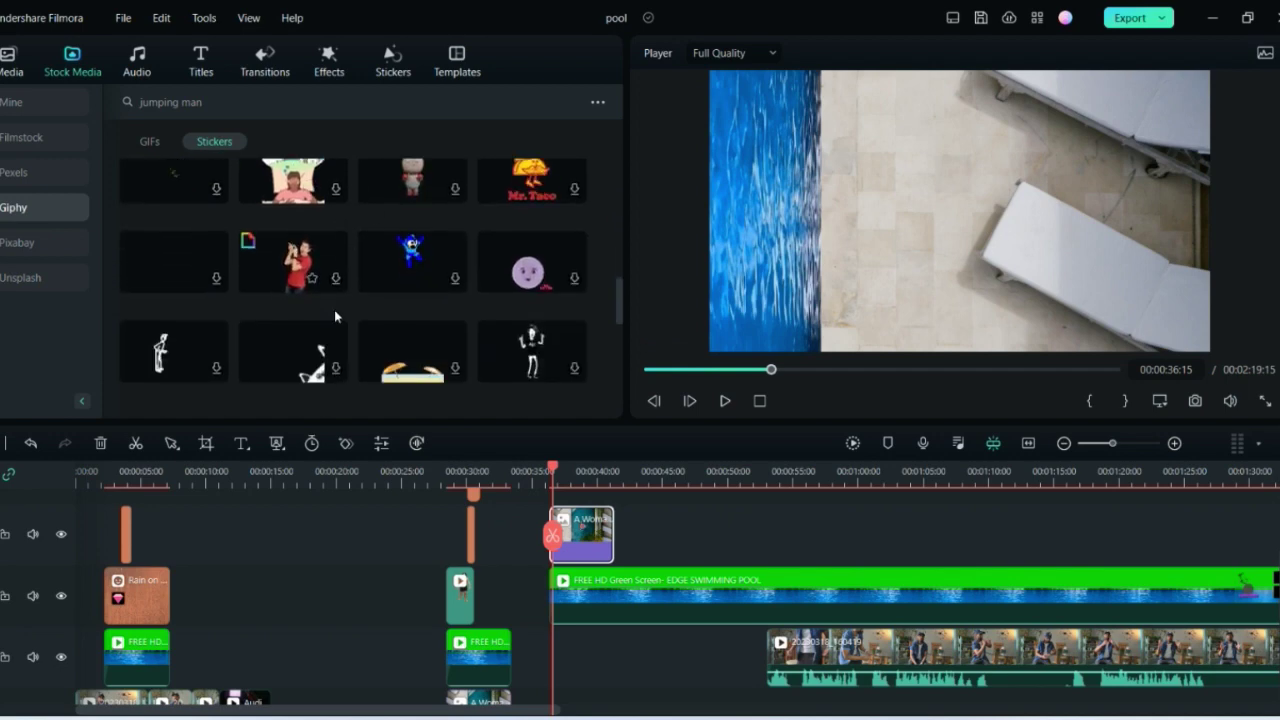
scroll(400, 260, "down", 5)
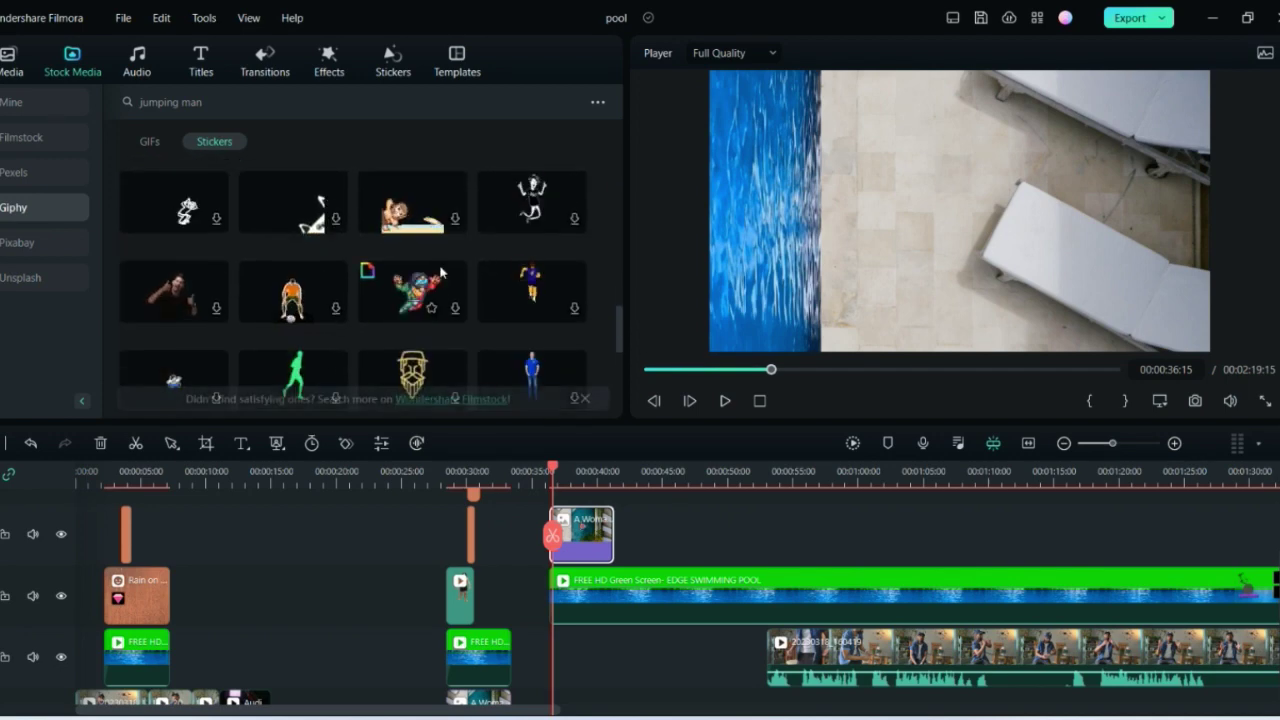
scroll(544, 265, "up", 1)
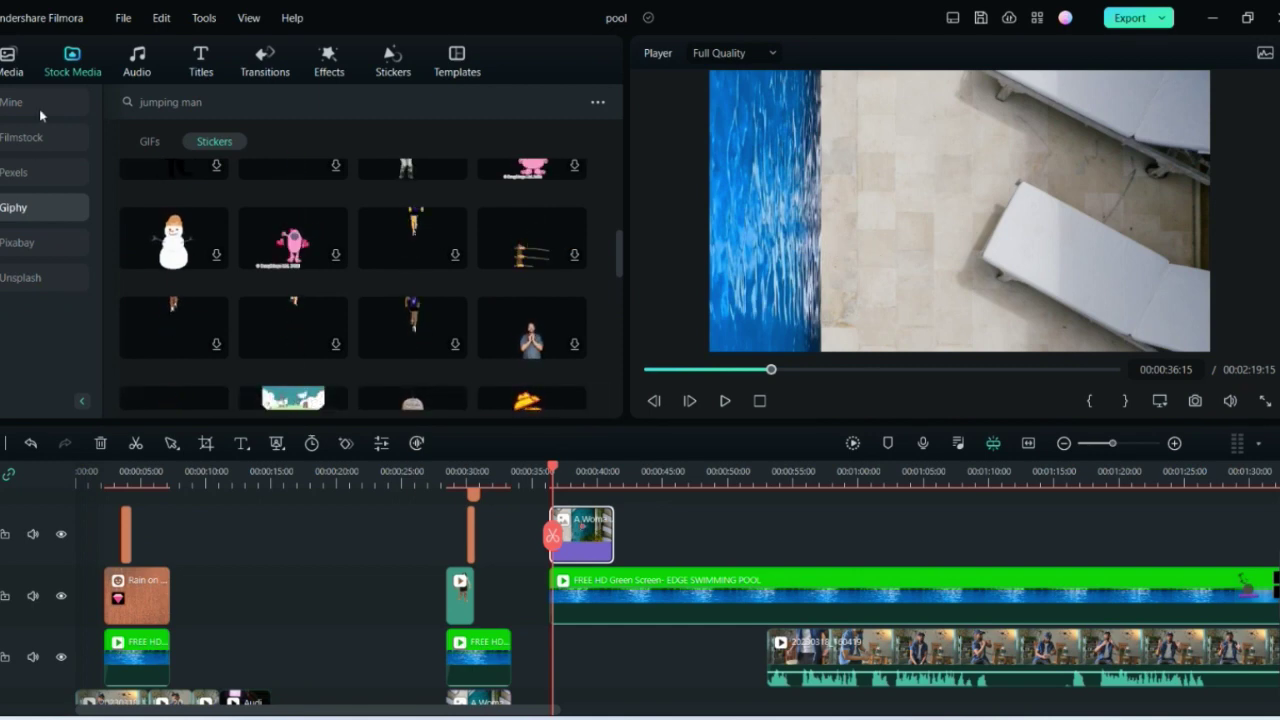
left_click(14, 62)
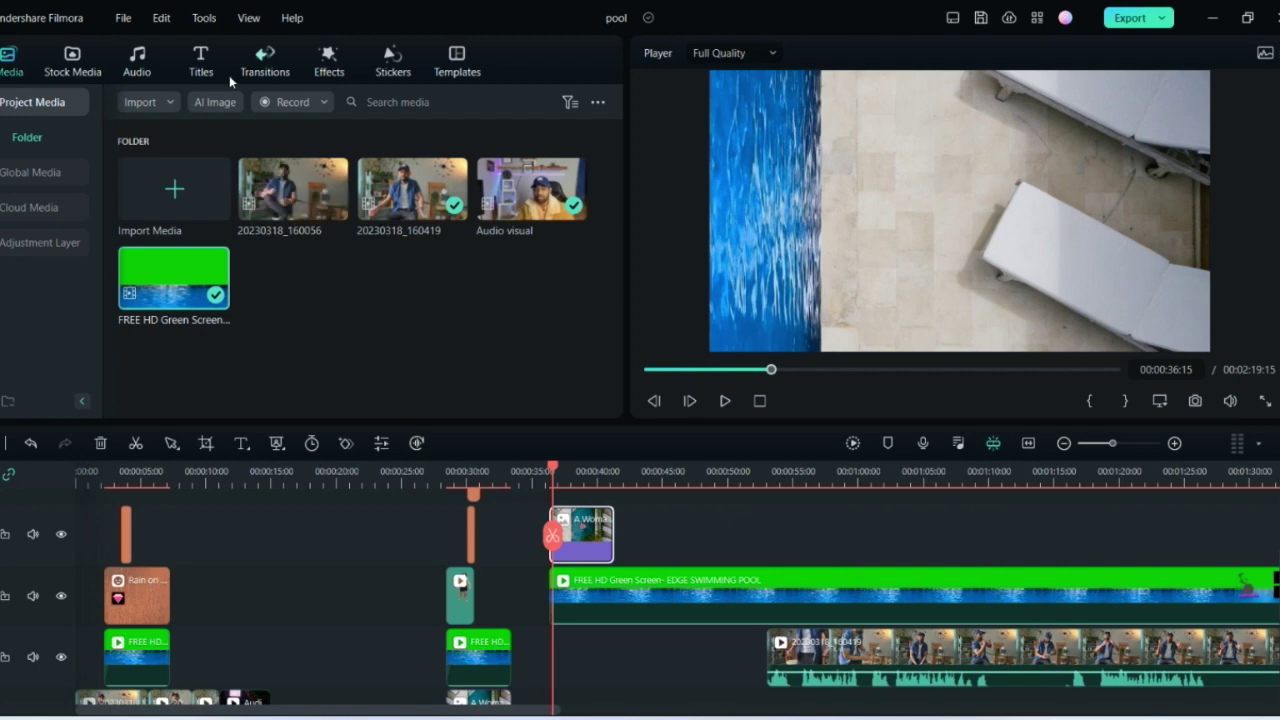
- Open Effects > Video Effects > AI Portrait to show Human Segmentation and related effects
left_click(199, 62)
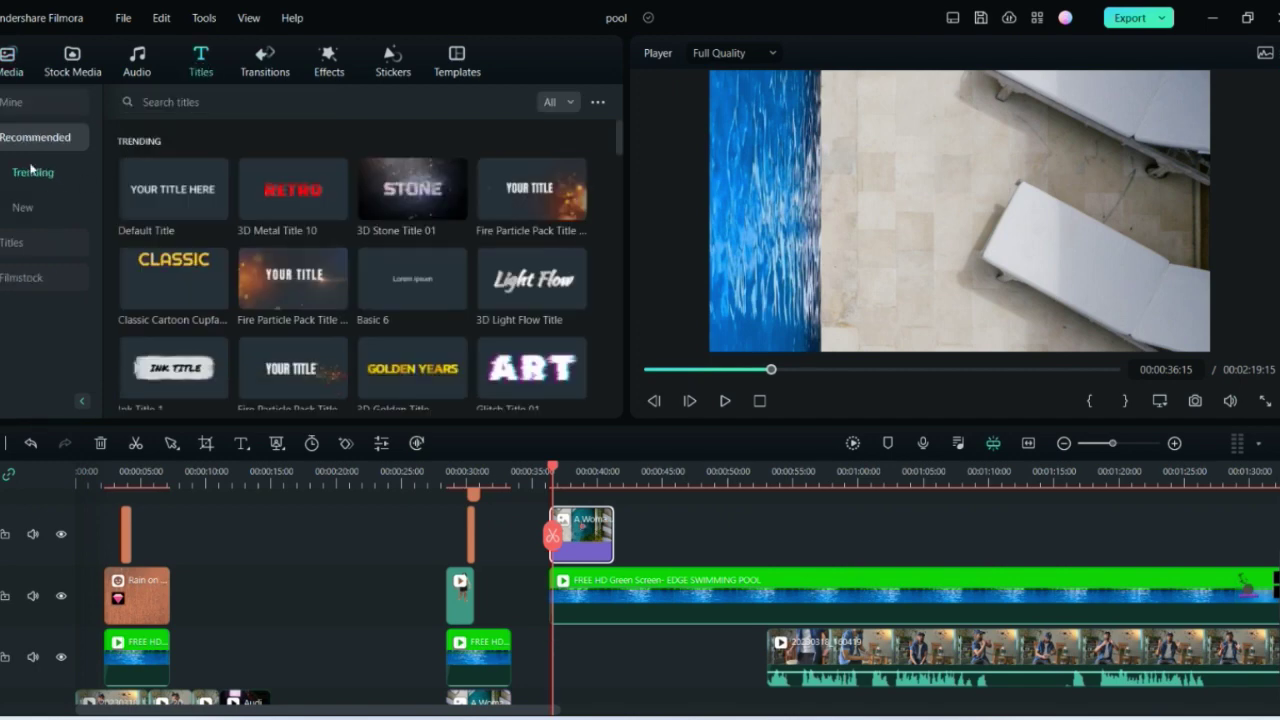
left_click(277, 75)
left_click(329, 62)
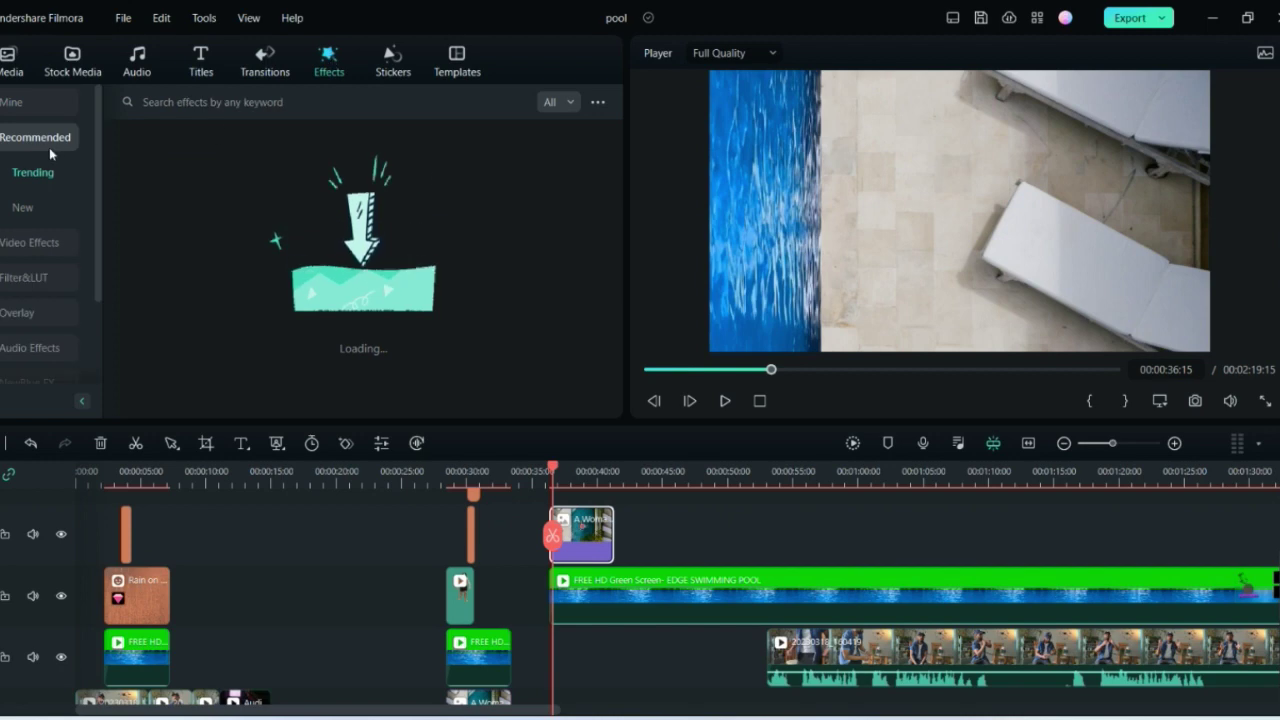
left_click(36, 243)
left_click(46, 250)
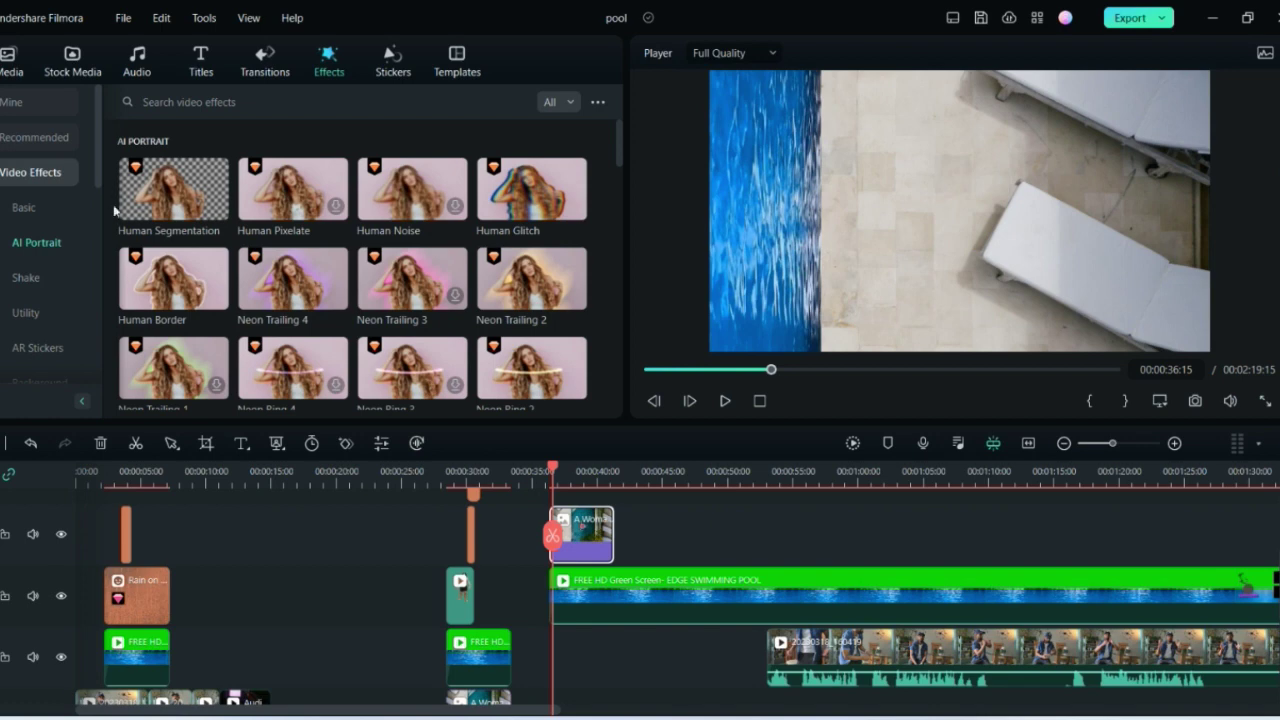
mouse_move(178, 204)
- Nudge the keyed man slightly left and down over the deck, then review him mid-jump
scroll(575, 508, "down", 1)
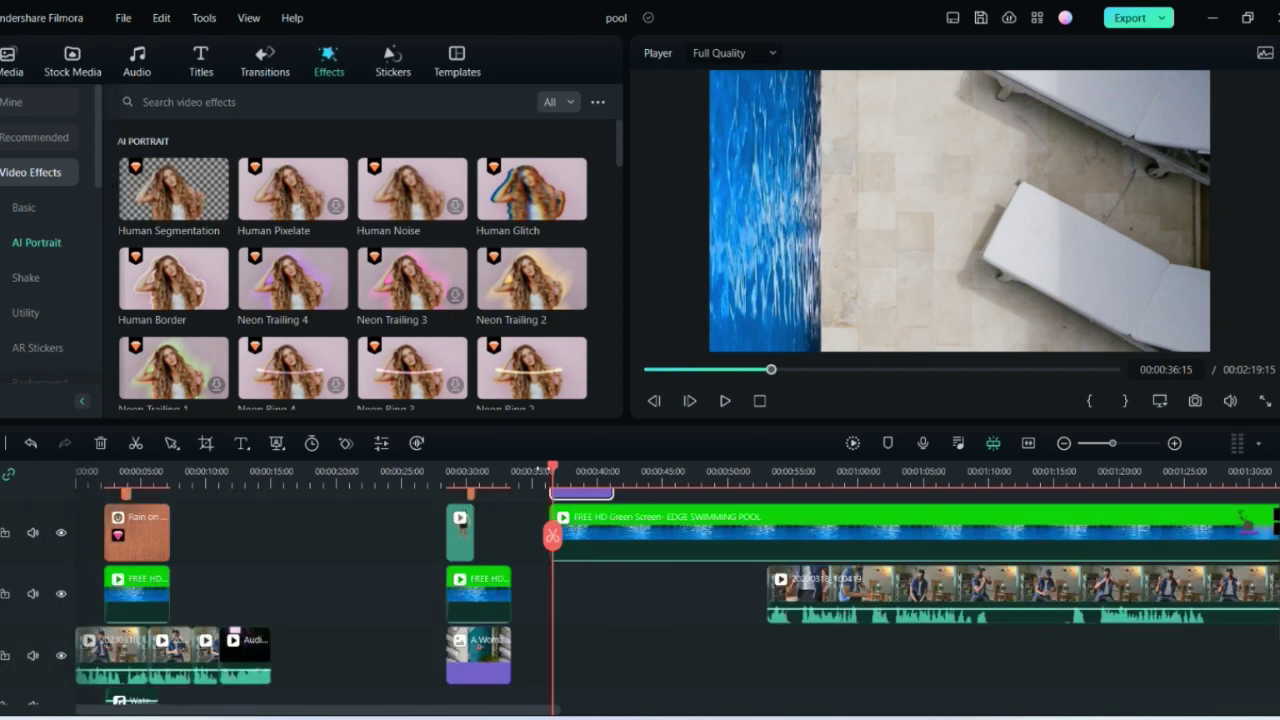
left_click_drag(557, 468, 448, 468)
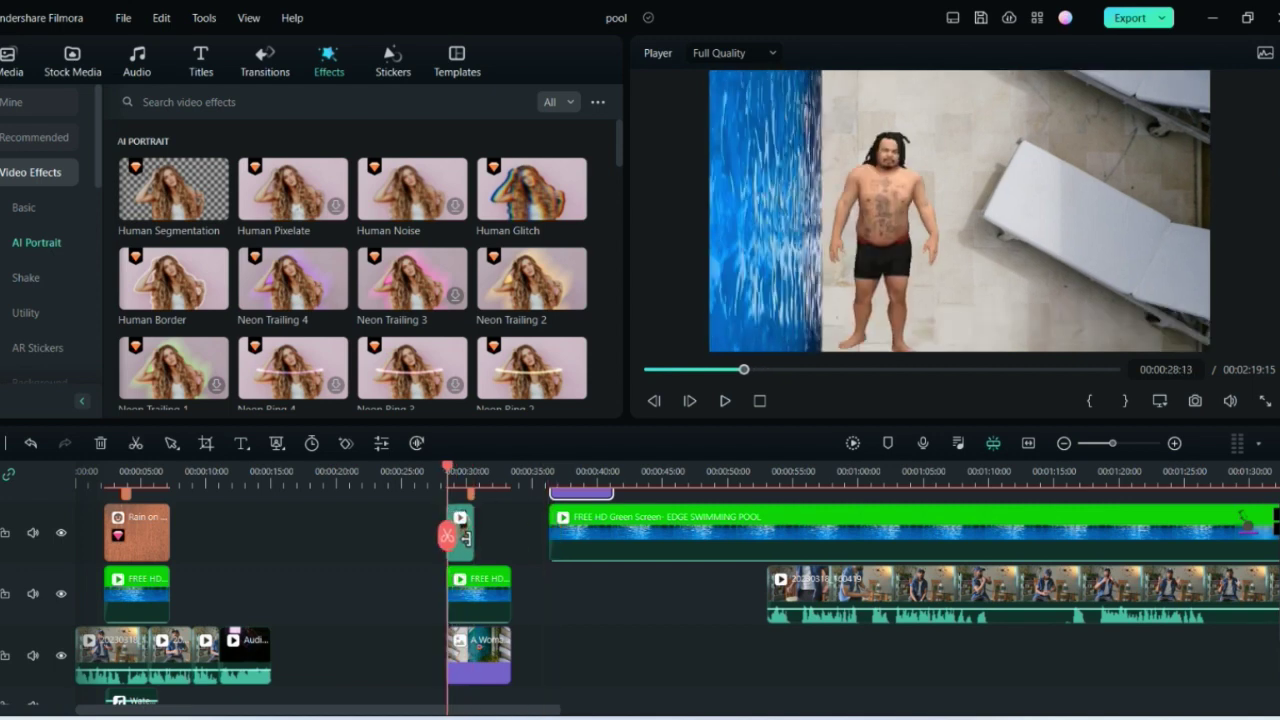
left_click(900, 247)
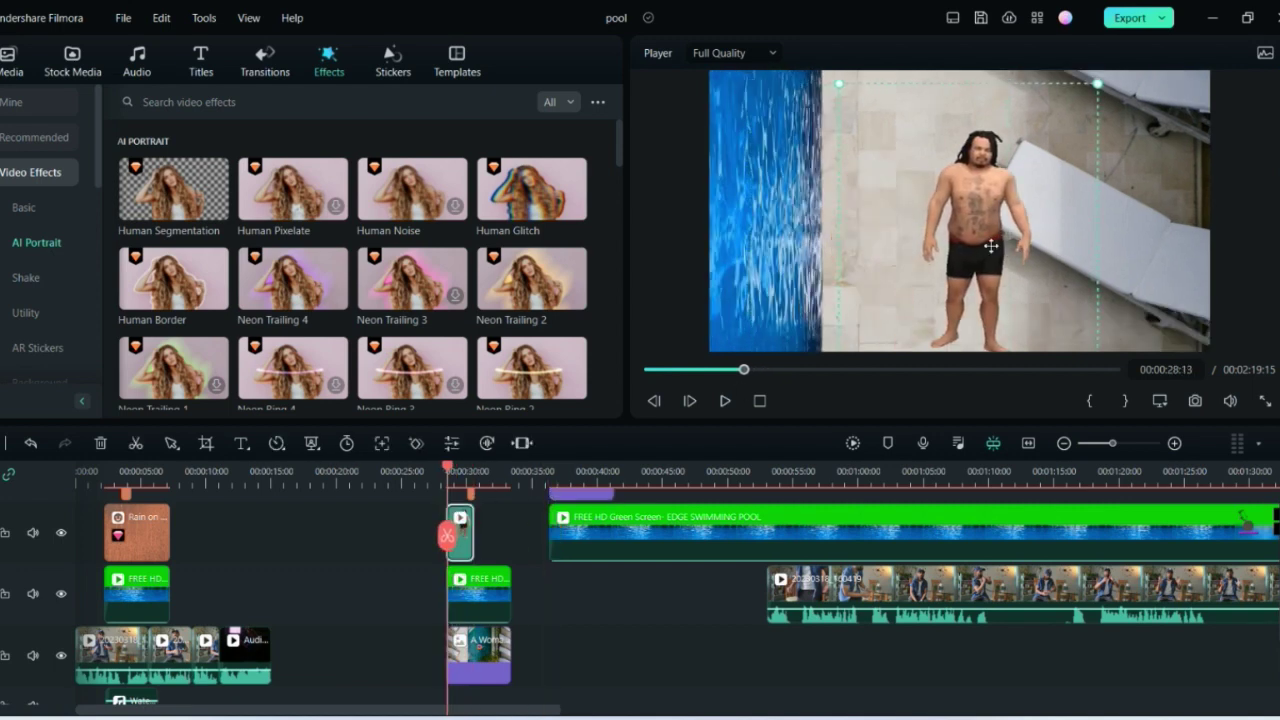
mouse_move(902, 244)
left_mouse_down()
mouse_move(889, 251)
mouse_move(890, 237)
left_mouse_up()
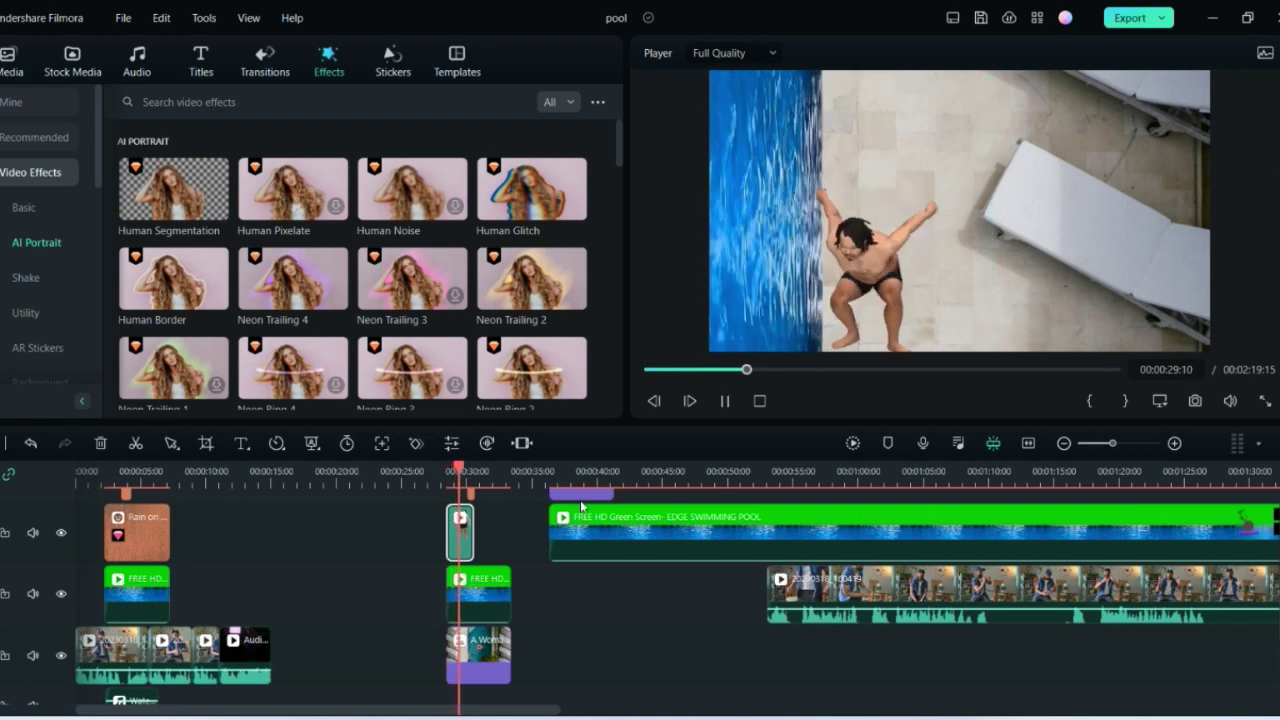
key("space")
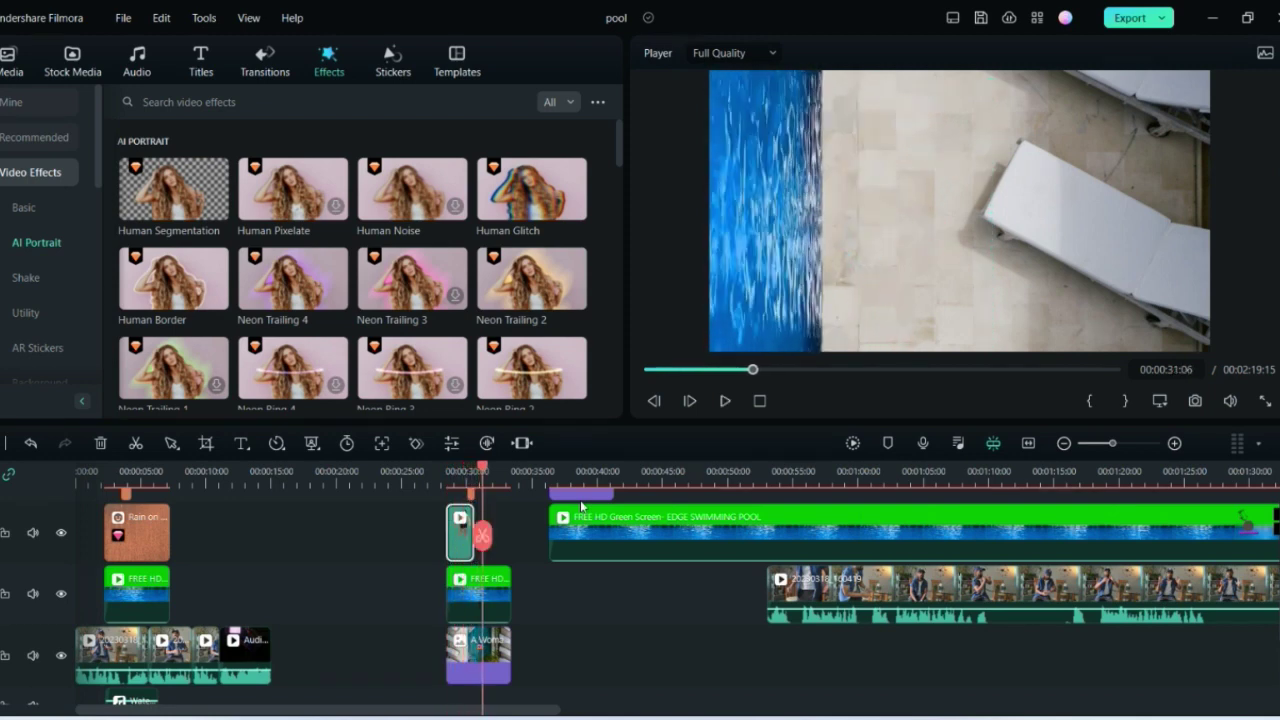
left_click_drag(484, 468, 462, 490)
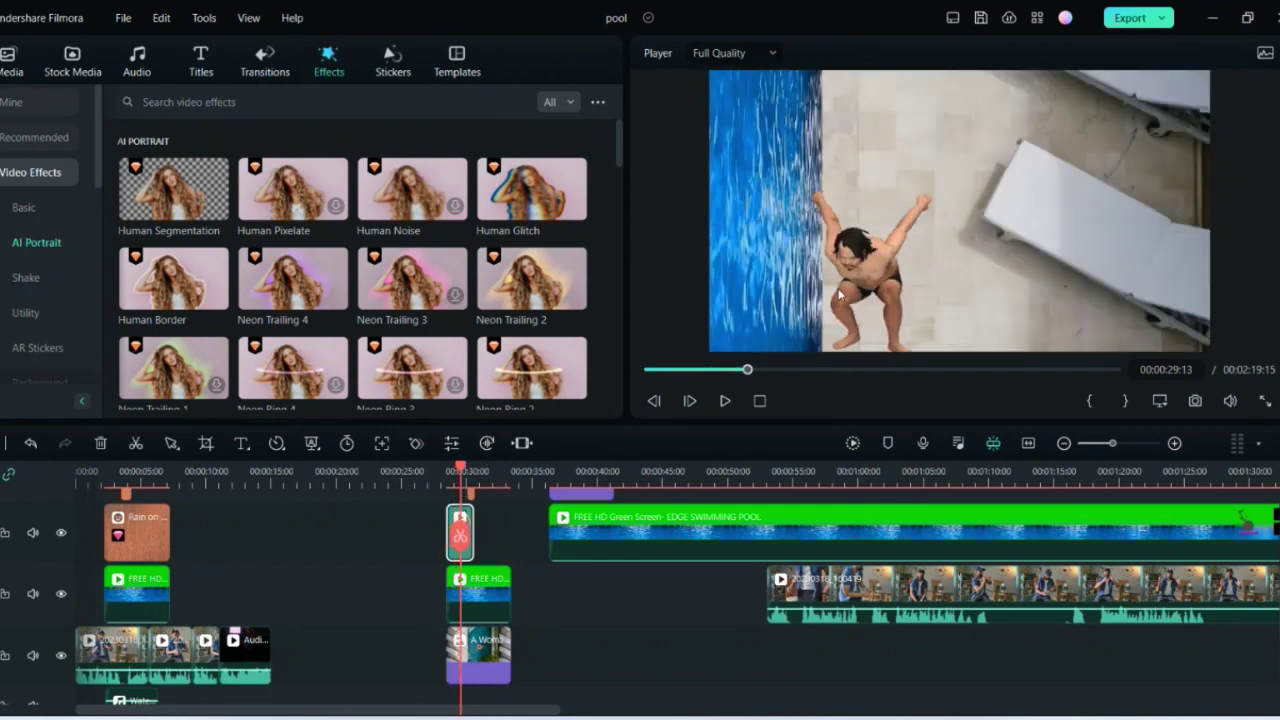